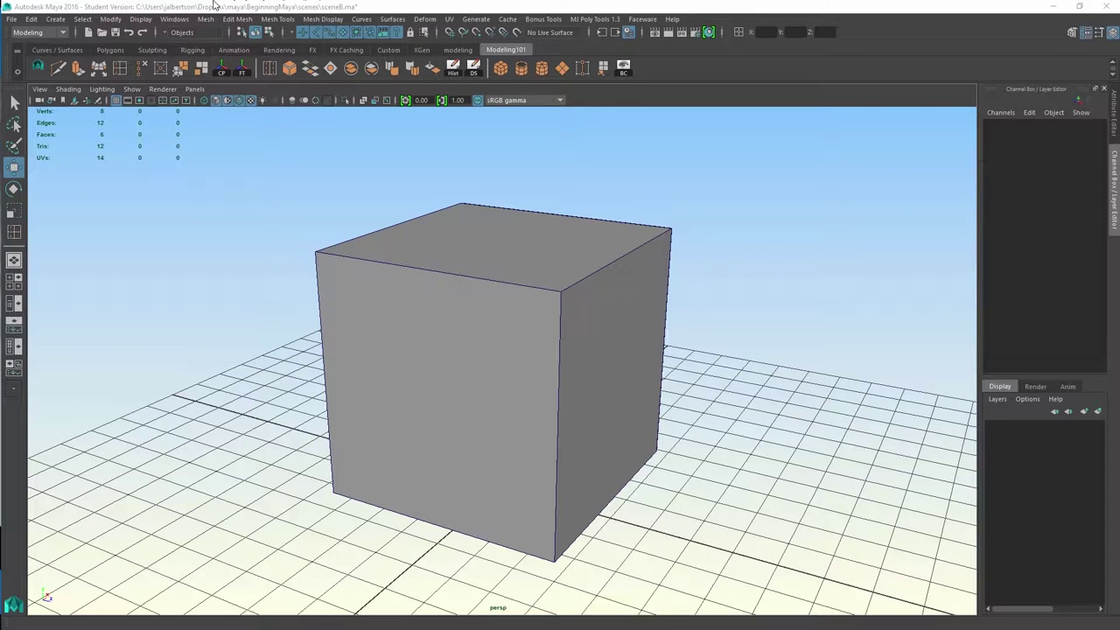
- Browse the available object creation commands, including the NURBS primitives, polygon primitives and cameras
{"action": "left_click", "coordinate": [56, 18]}
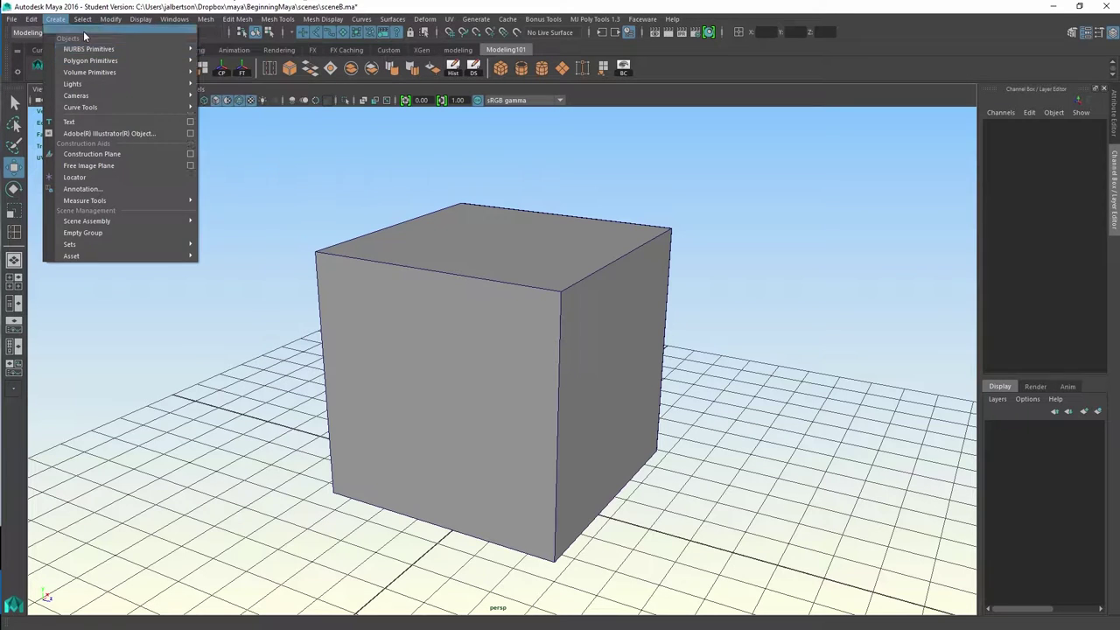
{"action": "left_click", "coordinate": [83, 32]}
{"action": "left_click_drag", "start_coordinate": [93, 15], "coordinate": [128, 188]}
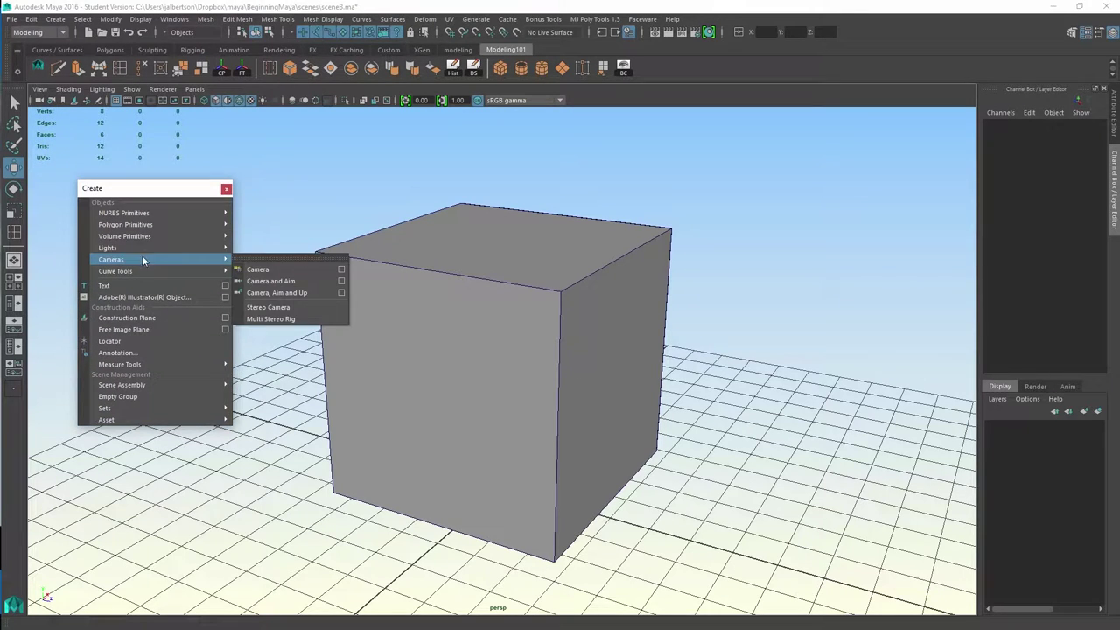
{"action": "mouse_move", "coordinate": [224, 245]}
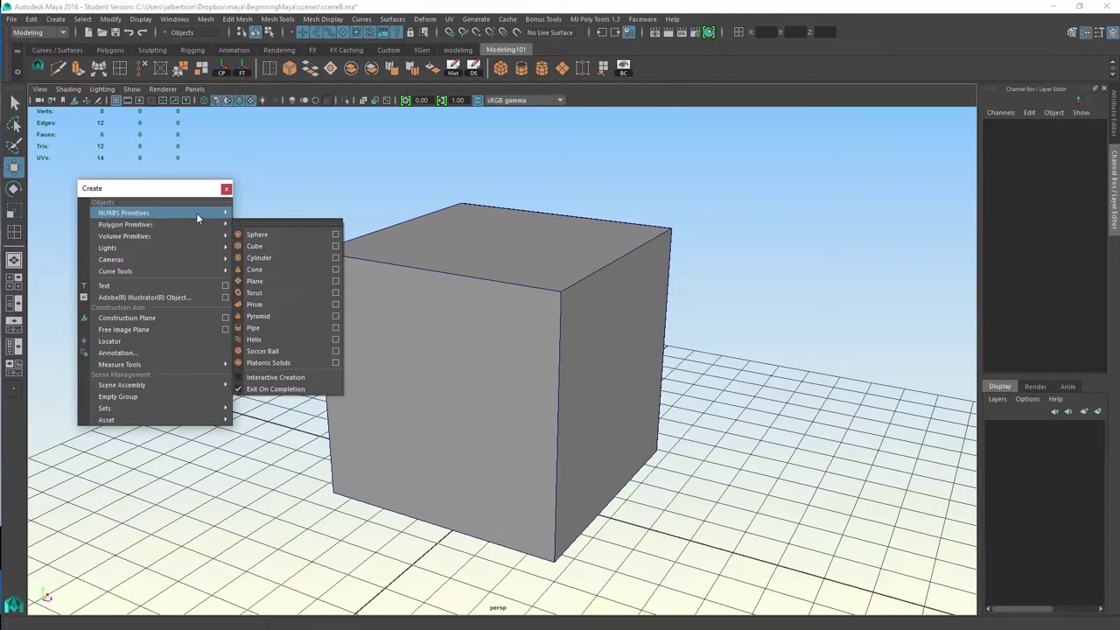
{"action": "mouse_move", "coordinate": [192, 225]}
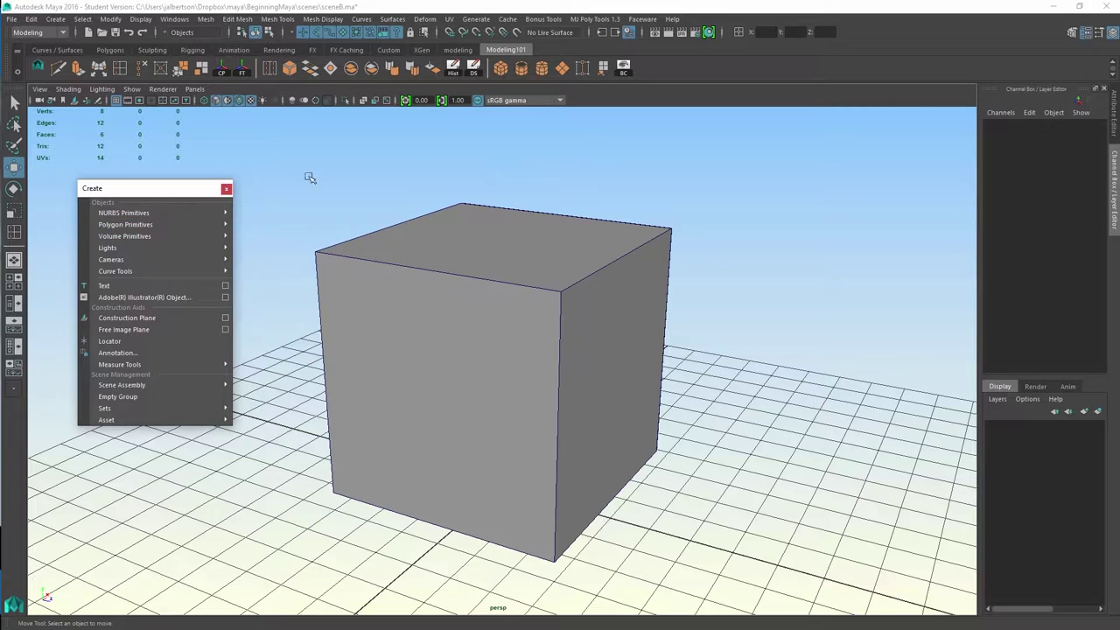
{"action": "left_click", "coordinate": [226, 189]}
- Select the cube, examine it from several sides with its vertex, edge and face counts, and deselect it
{"action": "left_click", "coordinate": [408, 256]}
{"action": "mouse_move", "coordinate": [729, 378]}
{"action": "left_mouse_down", "text": "alt"}
{"action": "mouse_move", "coordinate": [691, 376]}
{"action": "mouse_move", "coordinate": [743, 368]}
{"action": "mouse_move", "coordinate": [732, 368]}
{"action": "left_mouse_up", "text": "alt"}
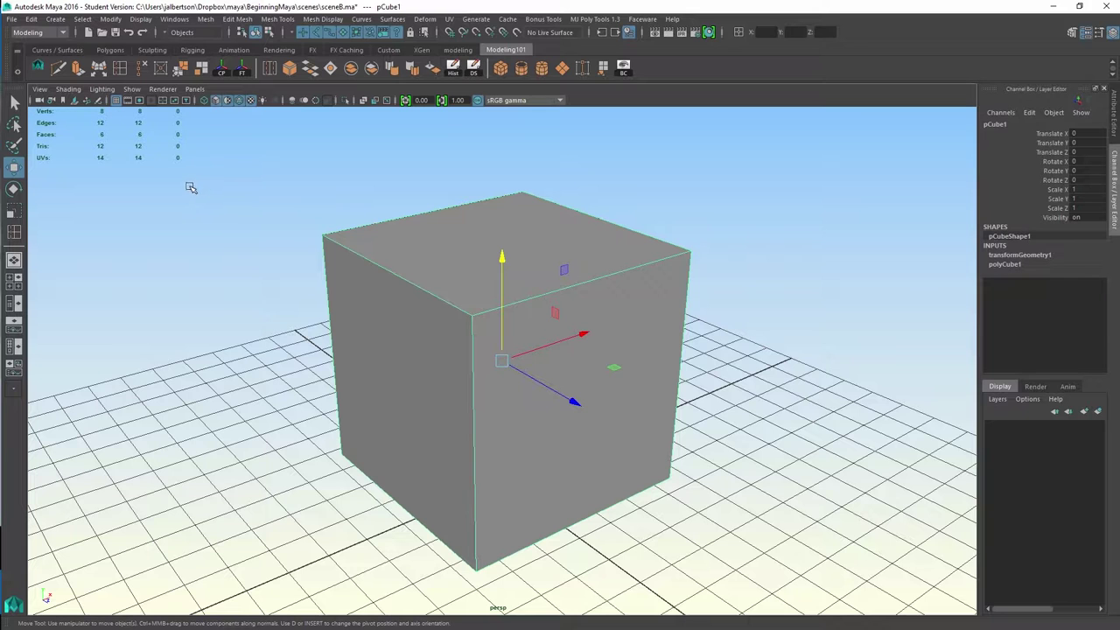
{"action": "left_click_drag", "start_coordinate": [285, 193], "coordinate": [85, 149], "text": "alt"}
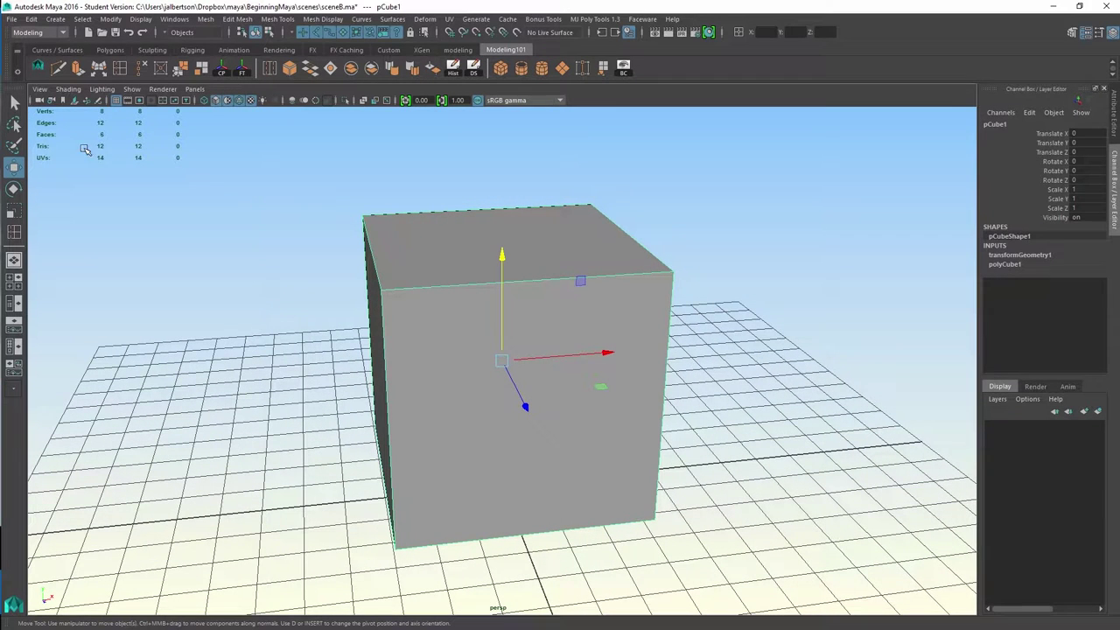
{"action": "left_click_drag", "start_coordinate": [774, 330], "coordinate": [734, 326], "text": "alt"}
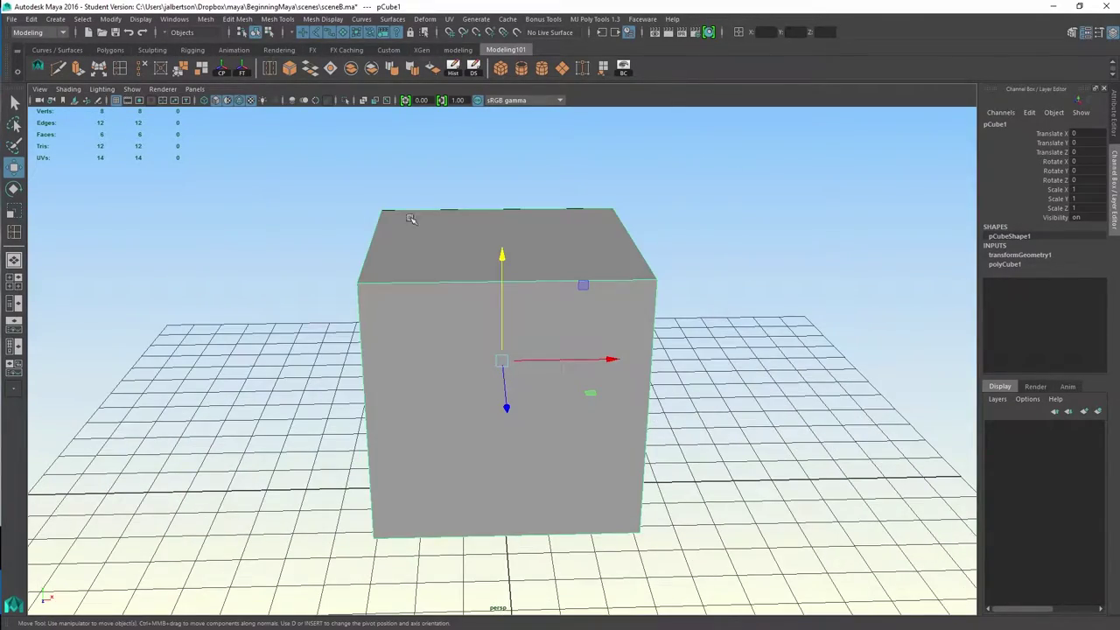
{"action": "mouse_move", "coordinate": [666, 304]}
{"action": "left_mouse_down", "text": "alt"}
{"action": "mouse_move", "coordinate": [607, 303]}
{"action": "mouse_move", "coordinate": [743, 321]}
{"action": "mouse_move", "coordinate": [683, 316]}
{"action": "left_mouse_up", "text": "alt"}
{"action": "left_click", "coordinate": [750, 342]}
{"action": "left_click_drag", "start_coordinate": [750, 343], "coordinate": [636, 376], "text": "alt"}
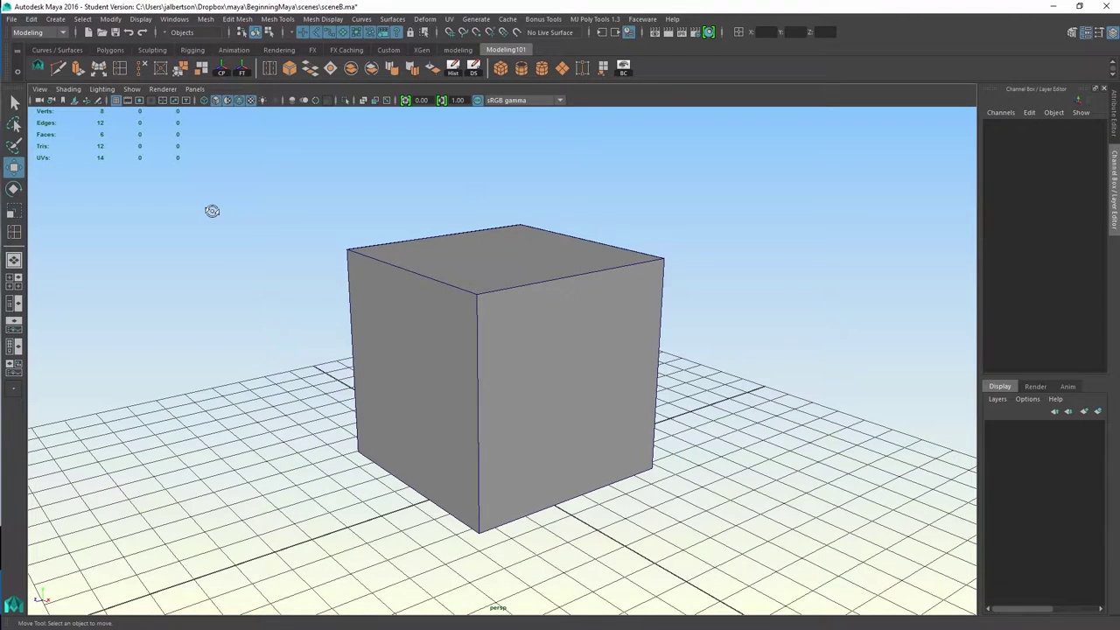
{"action": "left_click_drag", "start_coordinate": [213, 211], "coordinate": [297, 238], "text": "alt"}
- Switch the cube to vertex selection and pick individual corner vertices of its top face
{"action": "right_click", "coordinate": [357, 247]}
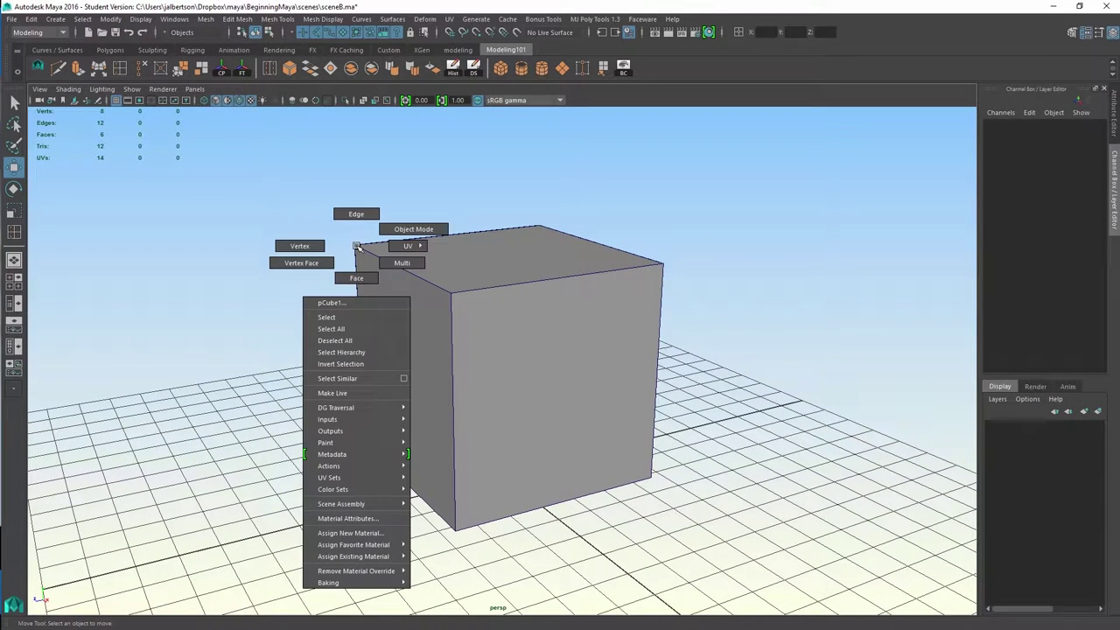
{"action": "left_click", "coordinate": [295, 245]}
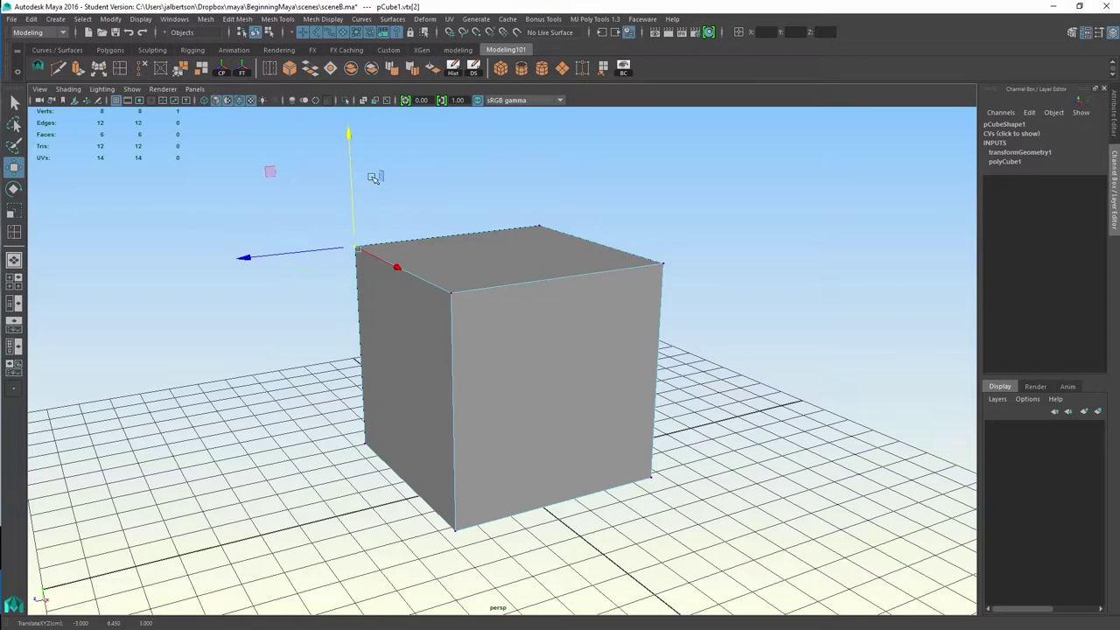
{"action": "left_click_drag", "start_coordinate": [492, 182], "coordinate": [698, 301]}
{"action": "left_click_drag", "start_coordinate": [339, 231], "coordinate": [477, 304]}
{"action": "left_click", "coordinate": [674, 262]}
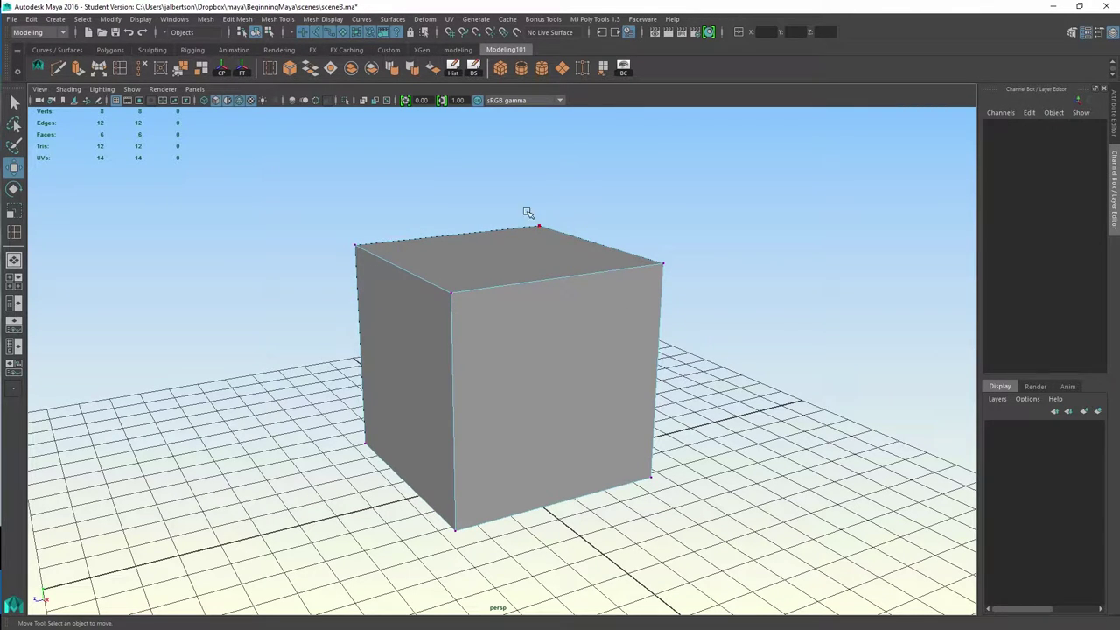
{"action": "left_click_drag", "start_coordinate": [529, 212], "coordinate": [638, 256]}
{"action": "left_click", "coordinate": [670, 271]}
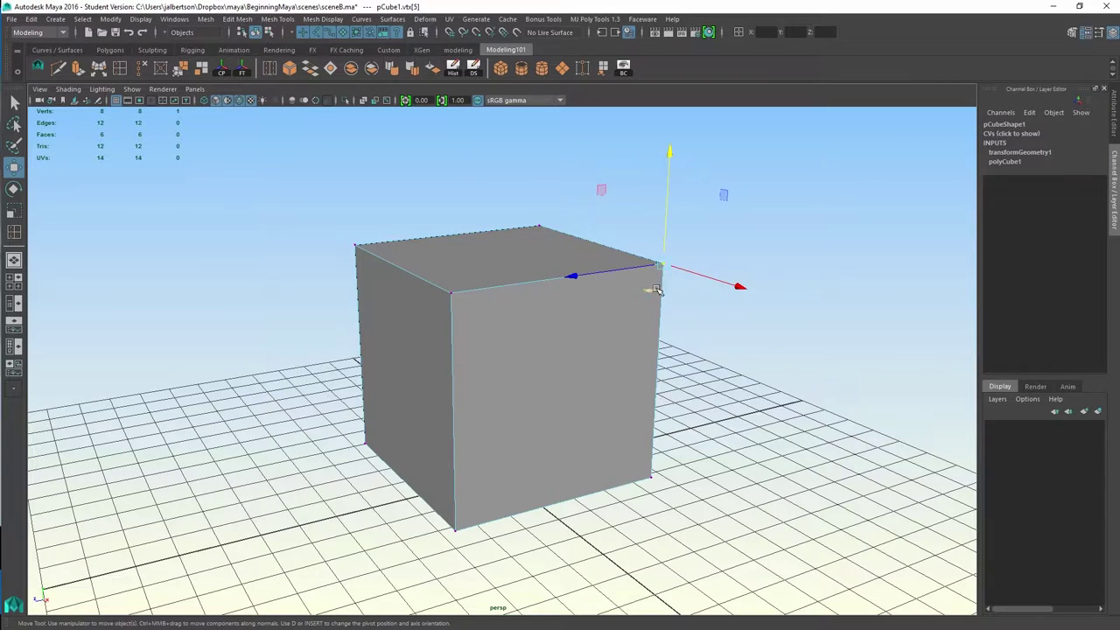
- Try moving the selected top corner vertex within the Y-Z plane and undo the move
{"action": "left_click_drag", "start_coordinate": [603, 380], "coordinate": [724, 366], "text": "alt"}
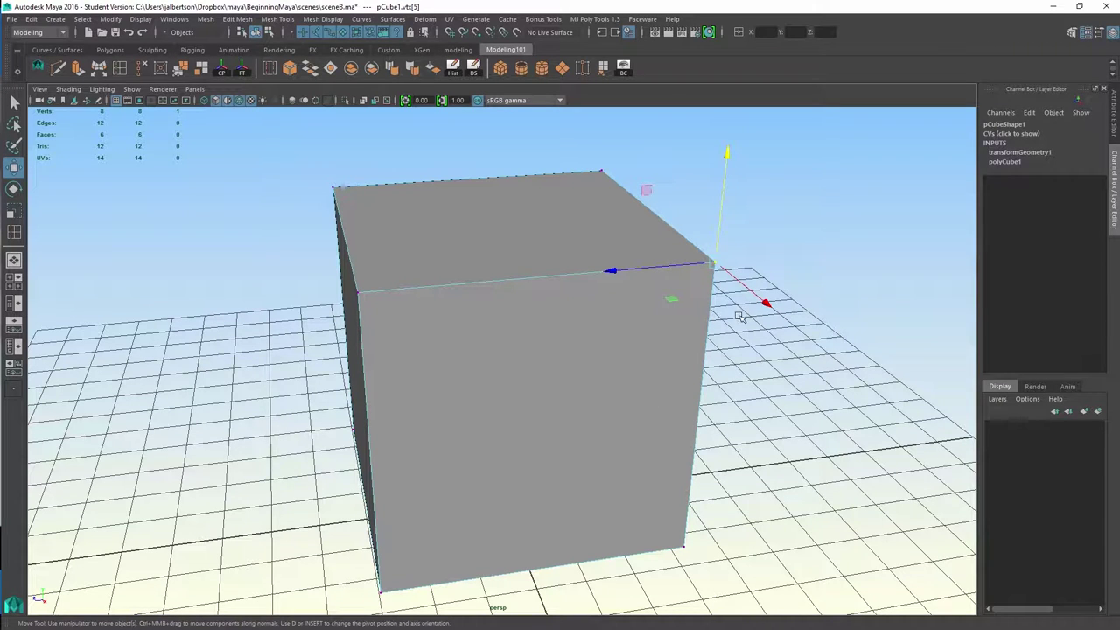
{"action": "left_click_drag", "start_coordinate": [647, 189], "coordinate": [595, 161]}
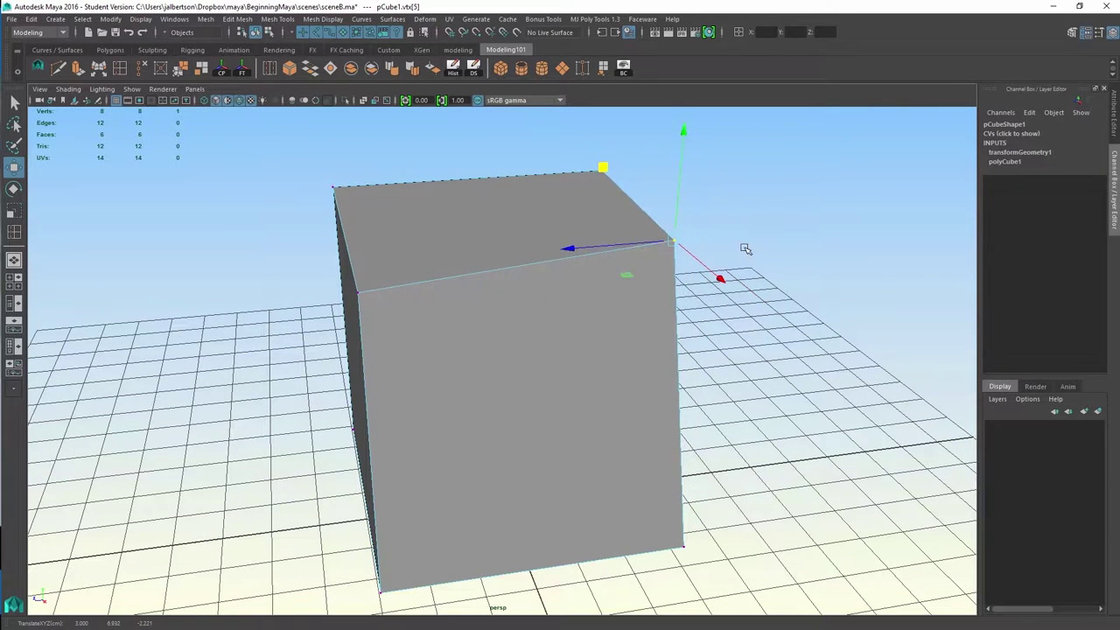
{"action": "key", "text": "ctrl+z"}
- Select the cube's other top corner vertices one after another while viewing it from different sides
{"action": "left_click", "coordinate": [601, 171]}
{"action": "left_click", "coordinate": [334, 187]}
{"action": "left_click", "coordinate": [357, 292]}
{"action": "left_click_drag", "start_coordinate": [540, 395], "coordinate": [373, 320], "text": "alt"}
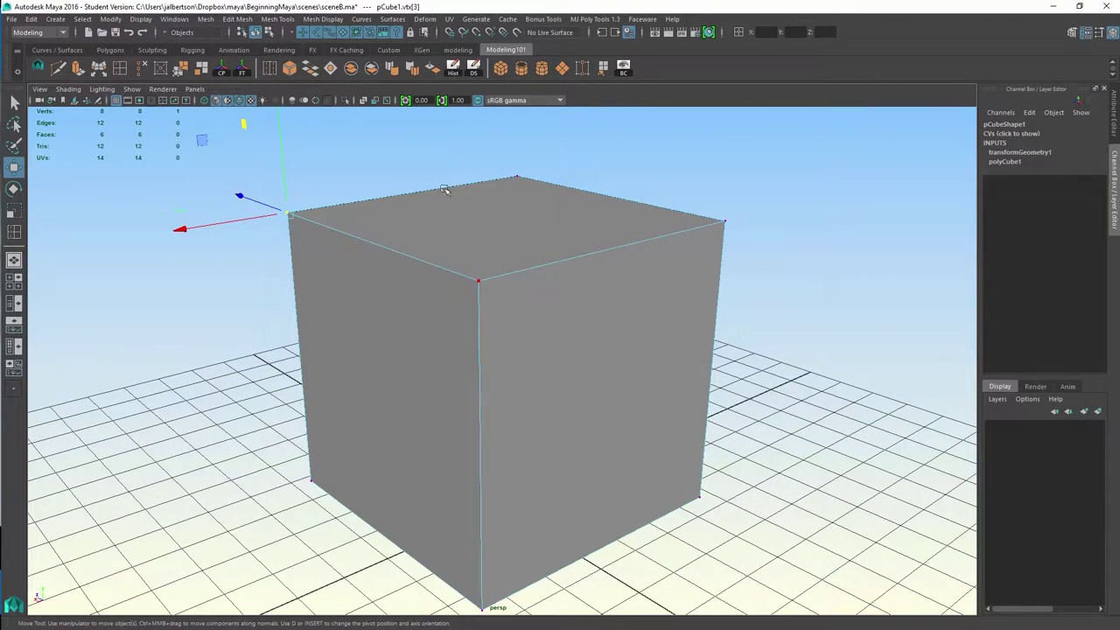
{"action": "left_click", "coordinate": [532, 173]}
{"action": "left_click_drag", "start_coordinate": [490, 158], "coordinate": [537, 203]}
{"action": "left_click_drag", "start_coordinate": [537, 205], "coordinate": [640, 219], "text": "alt"}
{"action": "left_click_drag", "start_coordinate": [503, 236], "coordinate": [493, 245], "text": "alt"}
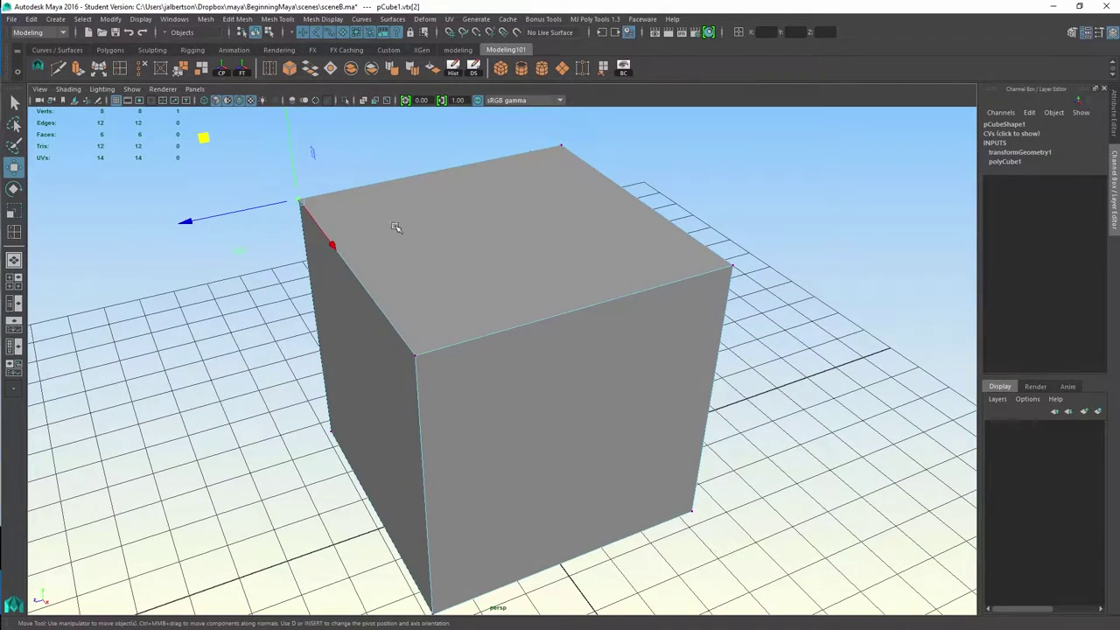
- Select adjacent top corner vertices of the cube, try moving them, and undo the change
{"action": "mouse_move", "coordinate": [566, 166]}
{"action": "left_mouse_down", "text": "alt"}
{"action": "mouse_move", "coordinate": [565, 215]}
{"action": "mouse_move", "coordinate": [575, 166]}
{"action": "left_mouse_up", "text": "alt"}
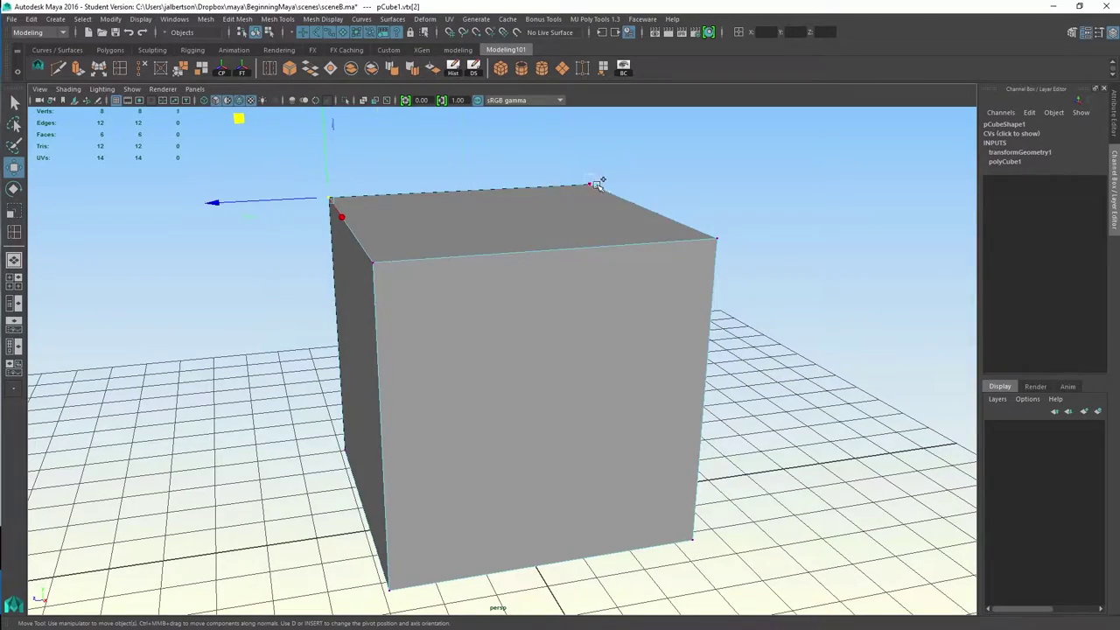
{"action": "left_click", "coordinate": [600, 183]}
{"action": "left_click_drag", "start_coordinate": [600, 183], "coordinate": [742, 245], "text": "alt"}
{"action": "key", "text": "ctrl+z"}
{"action": "left_click_drag", "start_coordinate": [792, 281], "coordinate": [535, 324], "text": "alt"}
{"action": "left_click_drag", "start_coordinate": [748, 336], "coordinate": [713, 352], "text": "alt"}
- Switch the cube to edge selection and select two of its top edges, followed by a vertical edge
{"action": "right_click", "coordinate": [590, 271]}
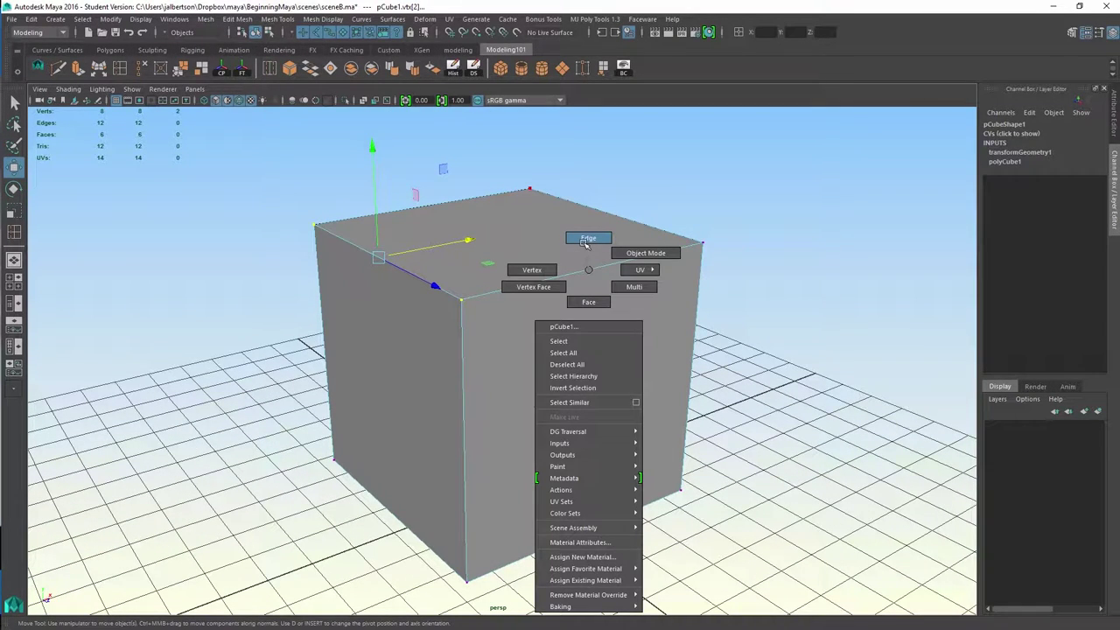
{"action": "left_click", "coordinate": [589, 239]}
{"action": "left_click", "coordinate": [590, 268]}
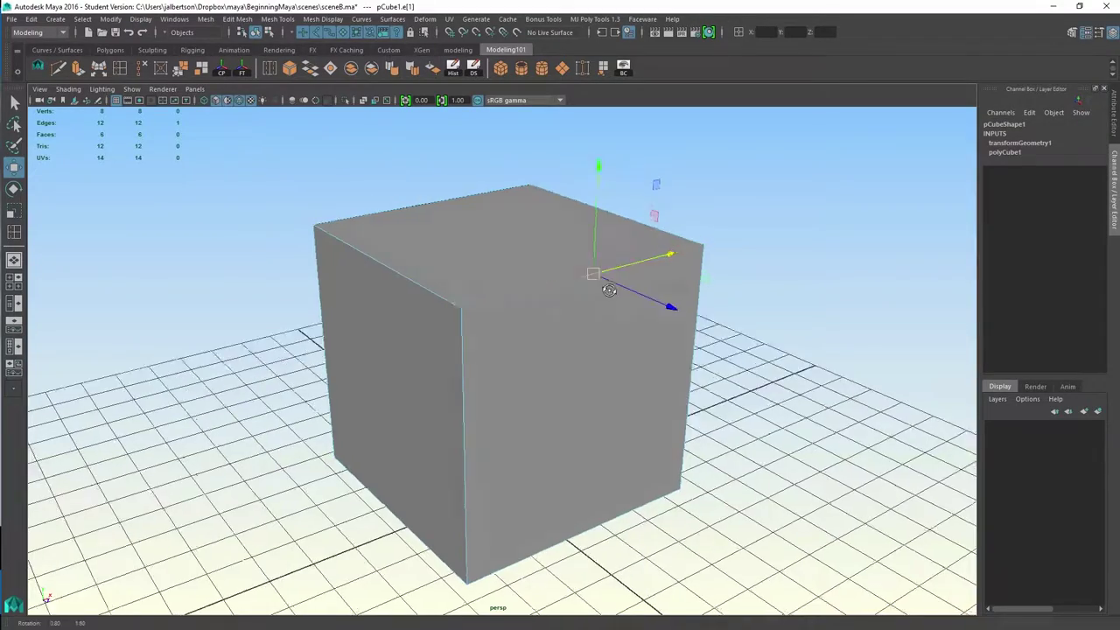
{"action": "left_click_drag", "start_coordinate": [590, 268], "coordinate": [443, 243], "text": "alt"}
{"action": "left_click", "coordinate": [390, 216], "text": "shift"}
{"action": "left_click_drag", "start_coordinate": [390, 216], "coordinate": [578, 354], "text": "alt"}
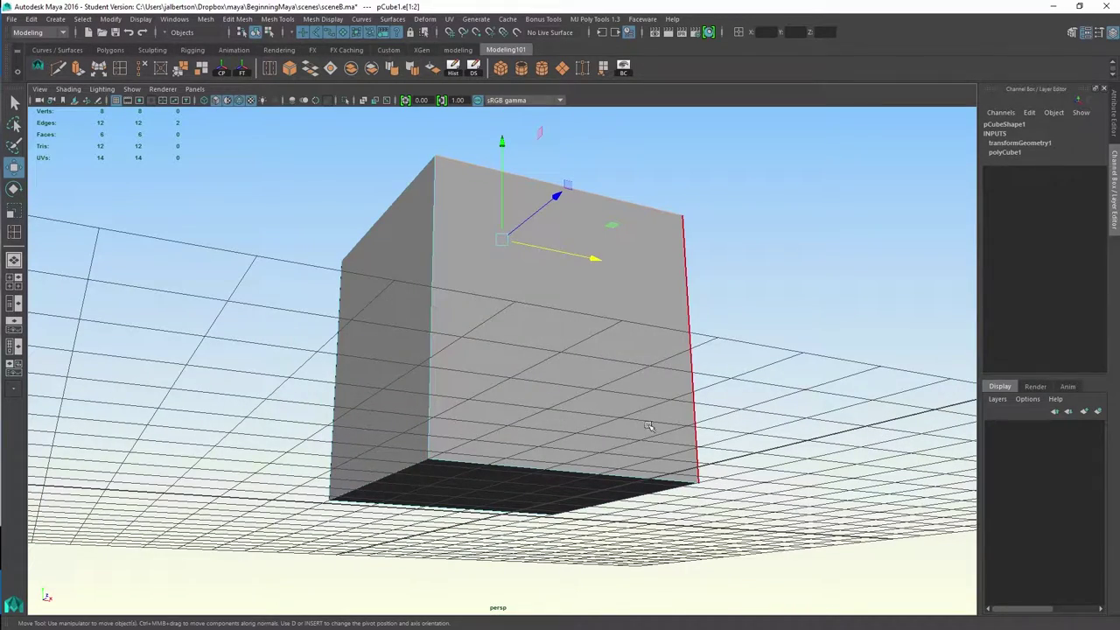
{"action": "left_click_drag", "start_coordinate": [552, 422], "coordinate": [478, 394], "text": "alt"}
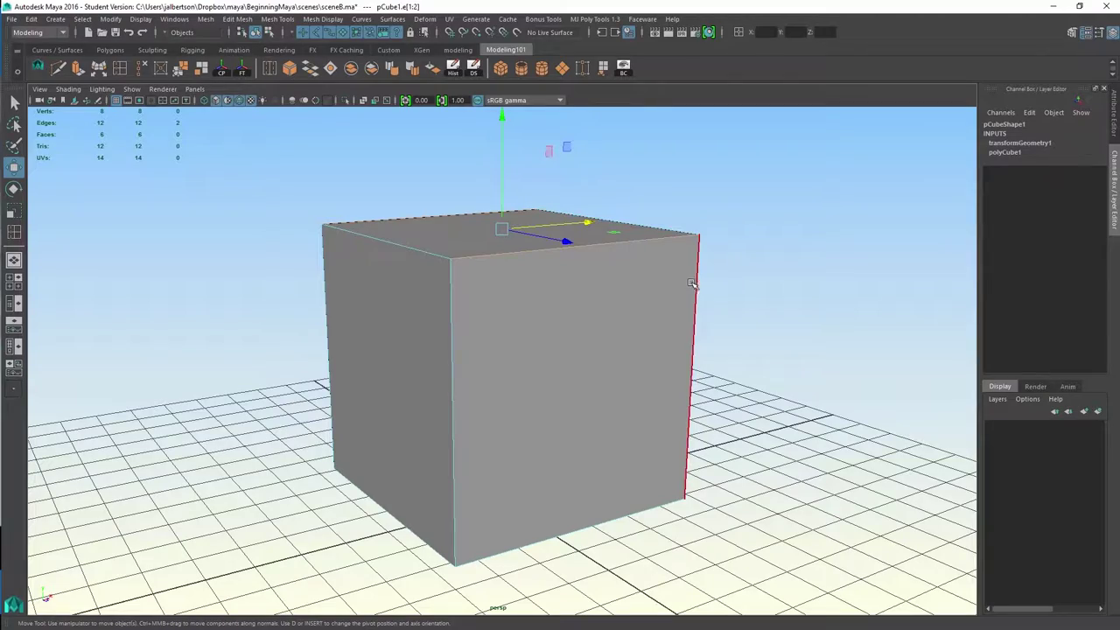
{"action": "left_click", "coordinate": [691, 366]}
{"action": "left_click_drag", "start_coordinate": [700, 368], "coordinate": [472, 348], "text": "alt"}
- Try scaling down and rotating one top edge of the cube, and undo both changes
{"action": "left_click", "coordinate": [400, 237]}
{"action": "left_click_drag", "start_coordinate": [400, 241], "coordinate": [300, 251], "text": "alt"}
{"action": "key", "text": "r"}
{"action": "key", "text": "e"}
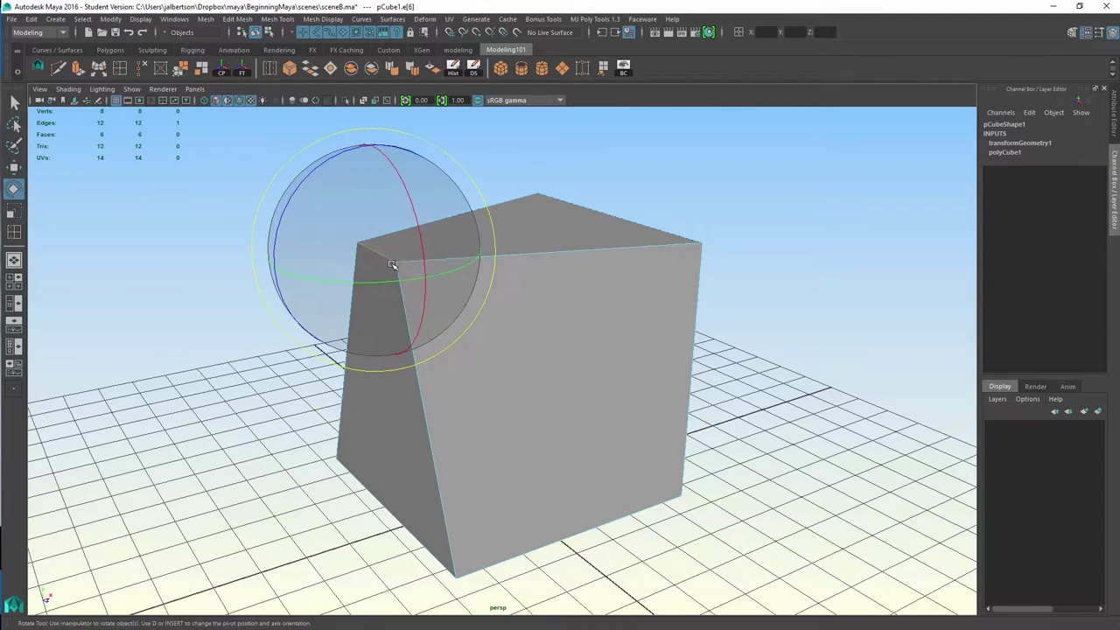
{"action": "left_click_drag", "start_coordinate": [420, 243], "coordinate": [432, 278]}
{"action": "left_click_drag", "start_coordinate": [590, 305], "coordinate": [583, 307], "text": "alt"}
{"action": "key", "text": "ctrl+z"}
{"action": "key", "text": "ctrl+z"}
- Switch the cube to face selection and select its top face
{"action": "right_click", "coordinate": [574, 261]}
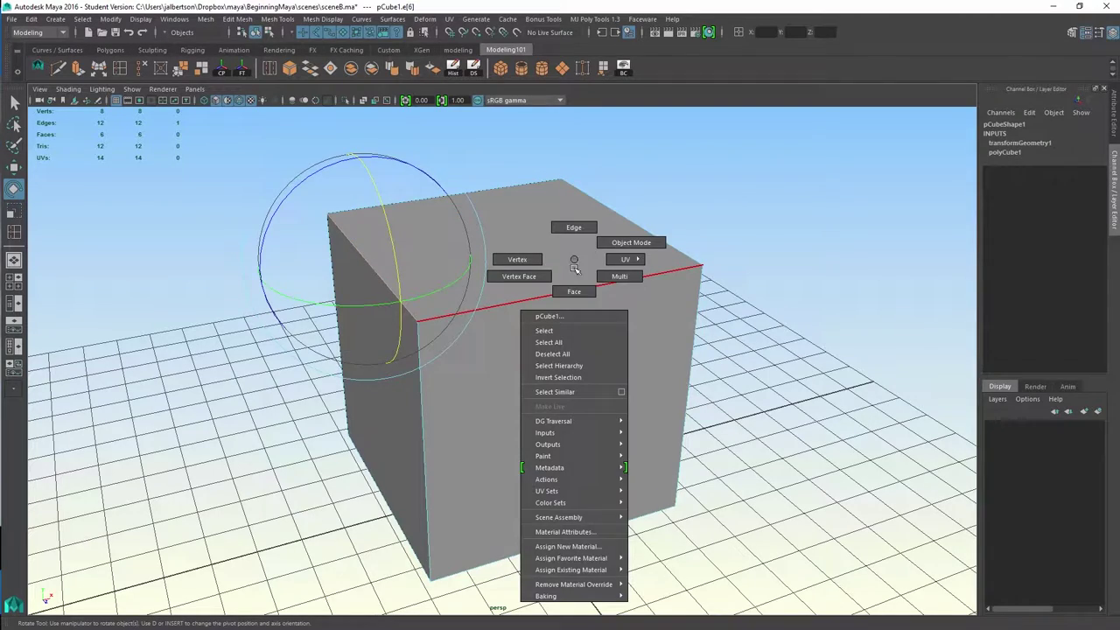
{"action": "right_click_drag", "start_coordinate": [578, 276], "coordinate": [582, 276]}
{"action": "left_click", "coordinate": [528, 252]}
{"action": "left_click_drag", "start_coordinate": [531, 255], "coordinate": [499, 268], "text": "alt"}
{"action": "key", "text": "q"}
{"action": "right_click_drag", "start_coordinate": [499, 268], "coordinate": [417, 251], "text": "alt"}
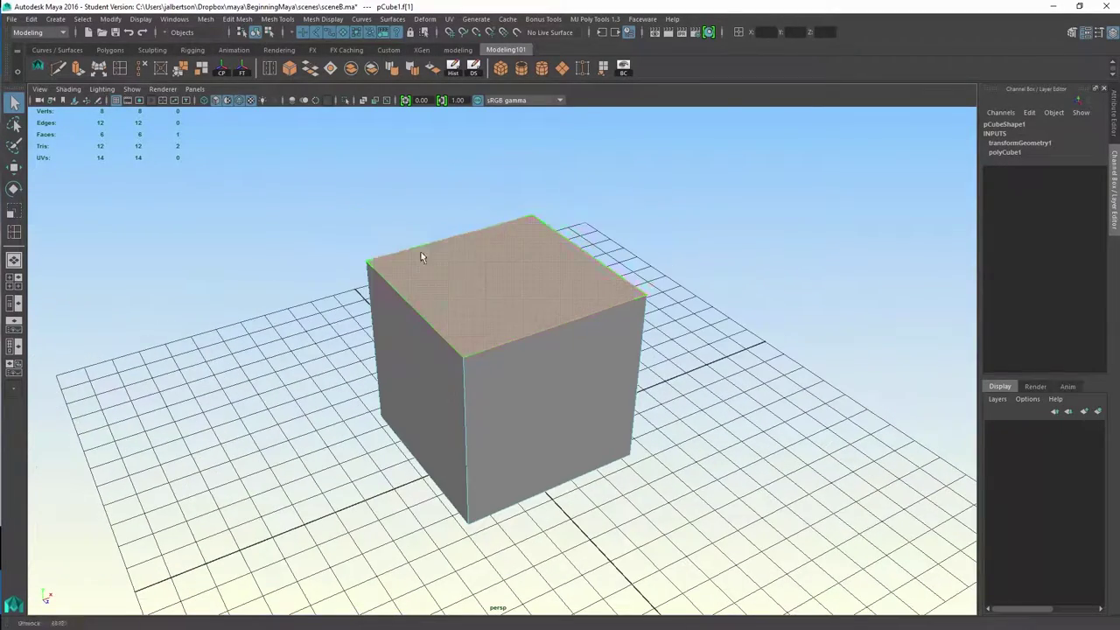
- Scale the top face down uniformly so the cube's sides taper inward
{"action": "key", "text": "e"}
{"action": "key", "text": "r"}
{"action": "left_click_drag", "start_coordinate": [503, 277], "coordinate": [448, 278]}
{"action": "left_click_drag", "start_coordinate": [613, 280], "coordinate": [444, 273], "text": "alt"}
{"action": "left_click_drag", "start_coordinate": [543, 249], "coordinate": [430, 281], "text": "alt"}
- Tilt the top face by rotating it about the X axis and shift it sideways along Z
{"action": "key", "text": "e"}
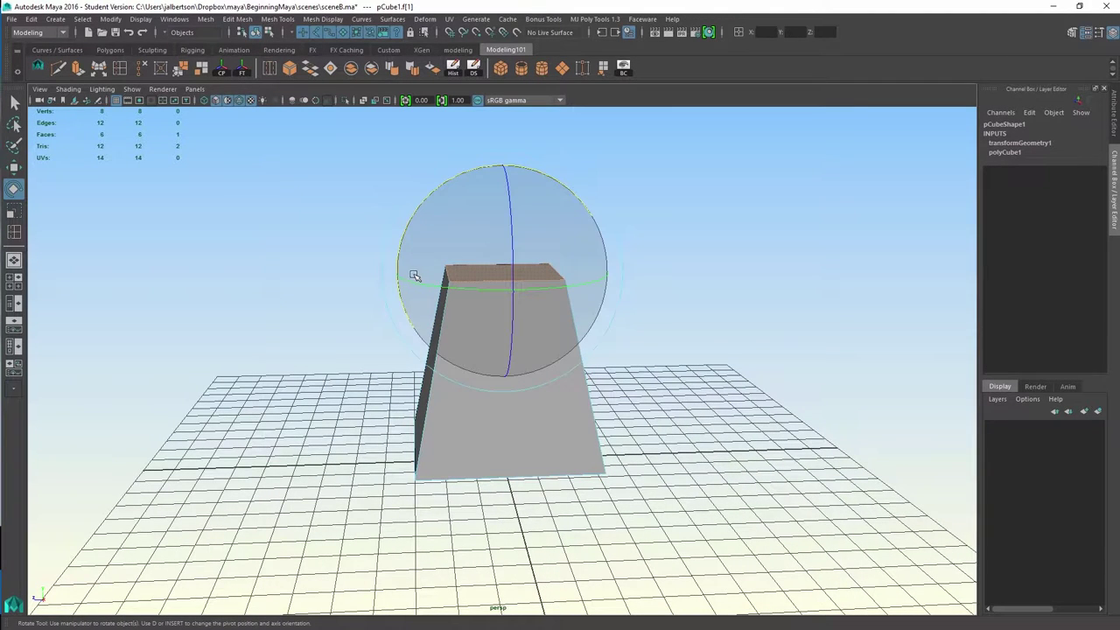
{"action": "key", "text": "w"}
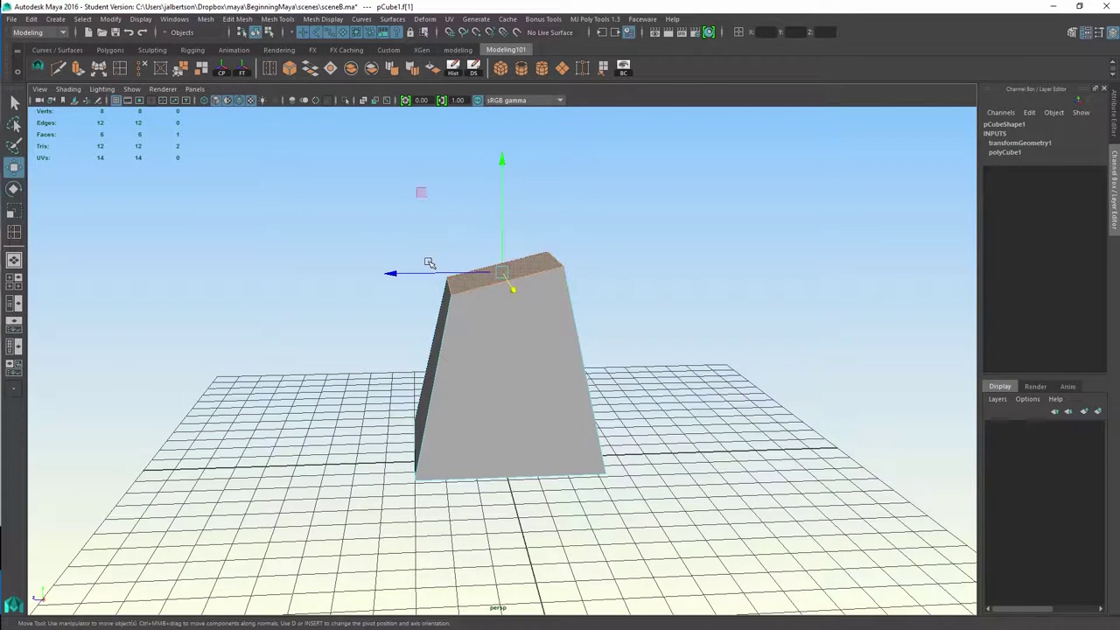
{"action": "left_click_drag", "start_coordinate": [416, 273], "coordinate": [370, 272]}
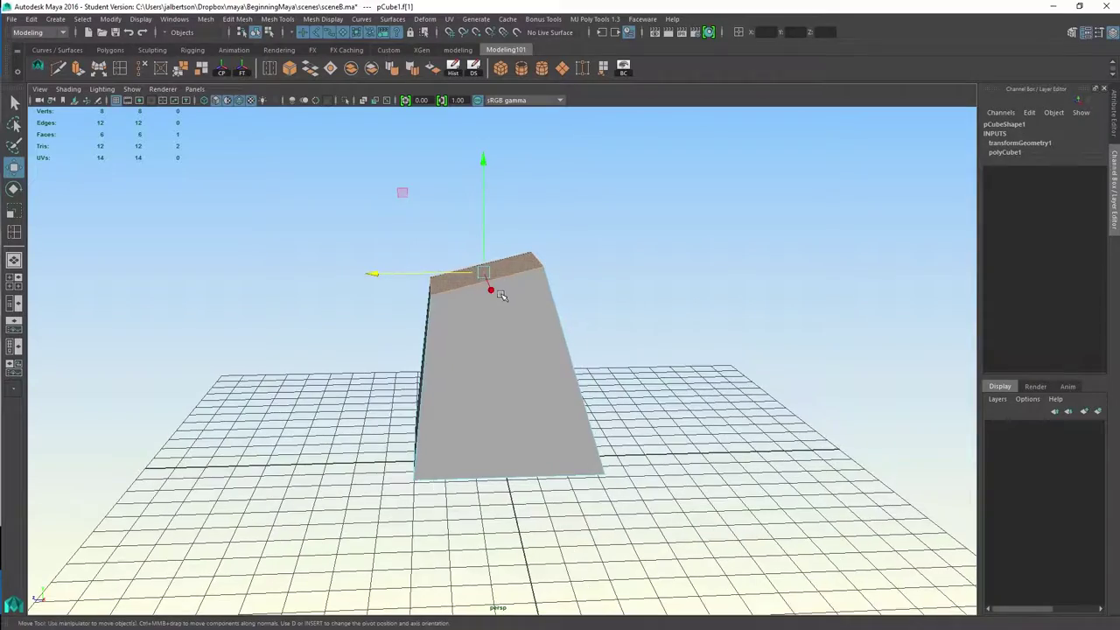
{"action": "mouse_move", "coordinate": [527, 333]}
{"action": "left_mouse_down", "text": "alt"}
{"action": "mouse_move", "coordinate": [655, 358]}
{"action": "mouse_move", "coordinate": [568, 359]}
{"action": "mouse_move", "coordinate": [545, 342]}
{"action": "left_mouse_up", "text": "alt"}
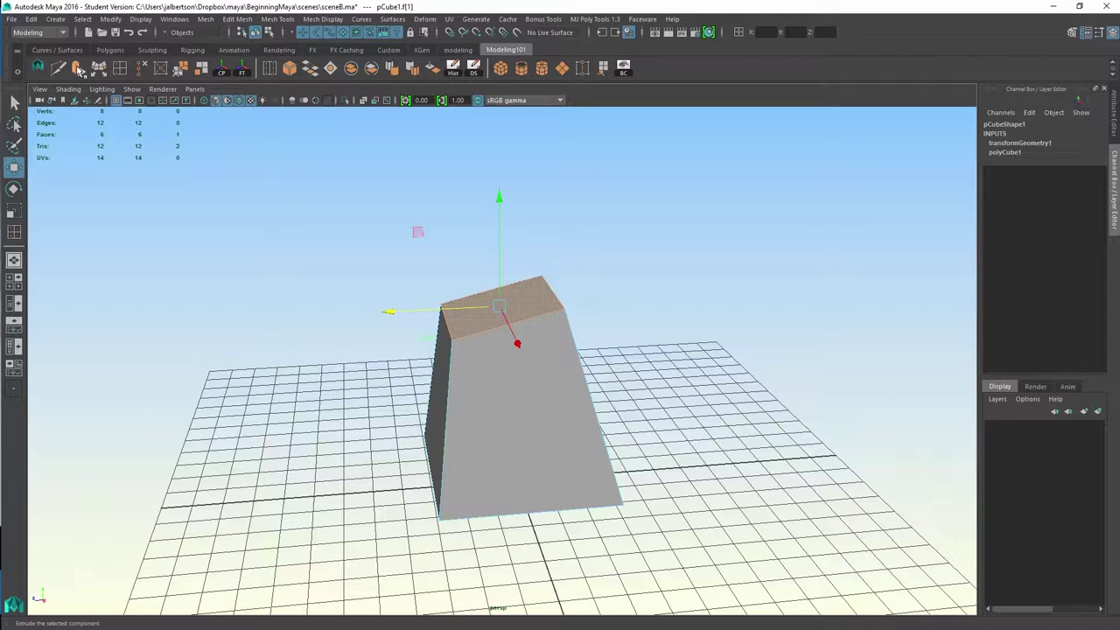
- Extrude the tilted top face with a thickness of 4.7 and an offset of 1.1
{"action": "left_click", "coordinate": [78, 69]}
{"action": "left_click_drag", "start_coordinate": [666, 309], "coordinate": [651, 309], "text": "alt"}
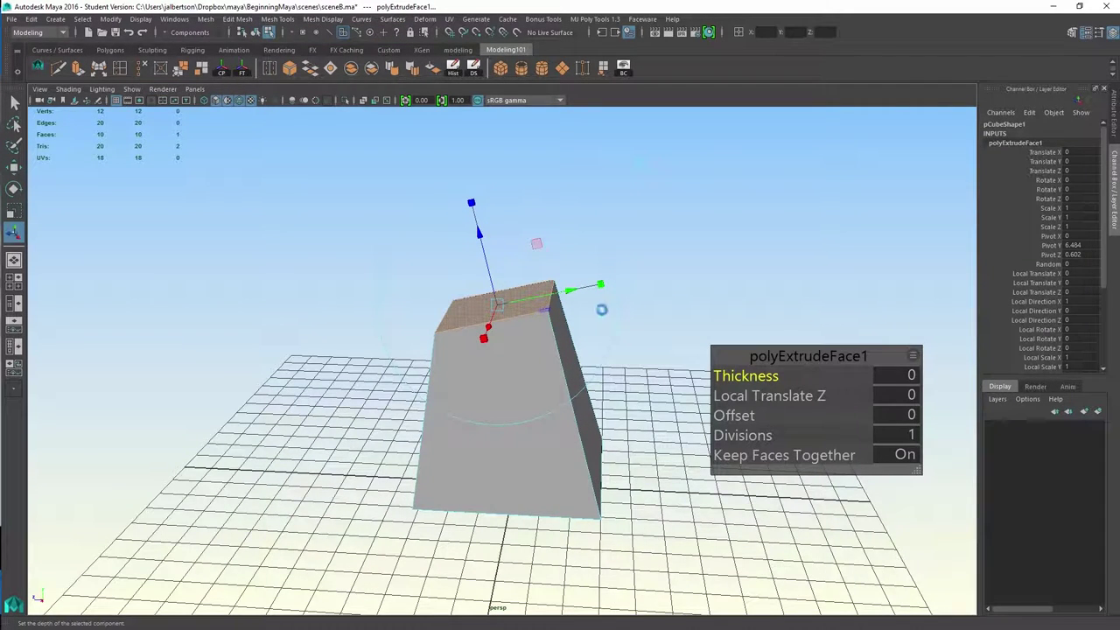
{"action": "left_click_drag", "start_coordinate": [751, 376], "coordinate": [768, 375]}
{"action": "left_click_drag", "start_coordinate": [699, 281], "coordinate": [688, 267], "text": "alt"}
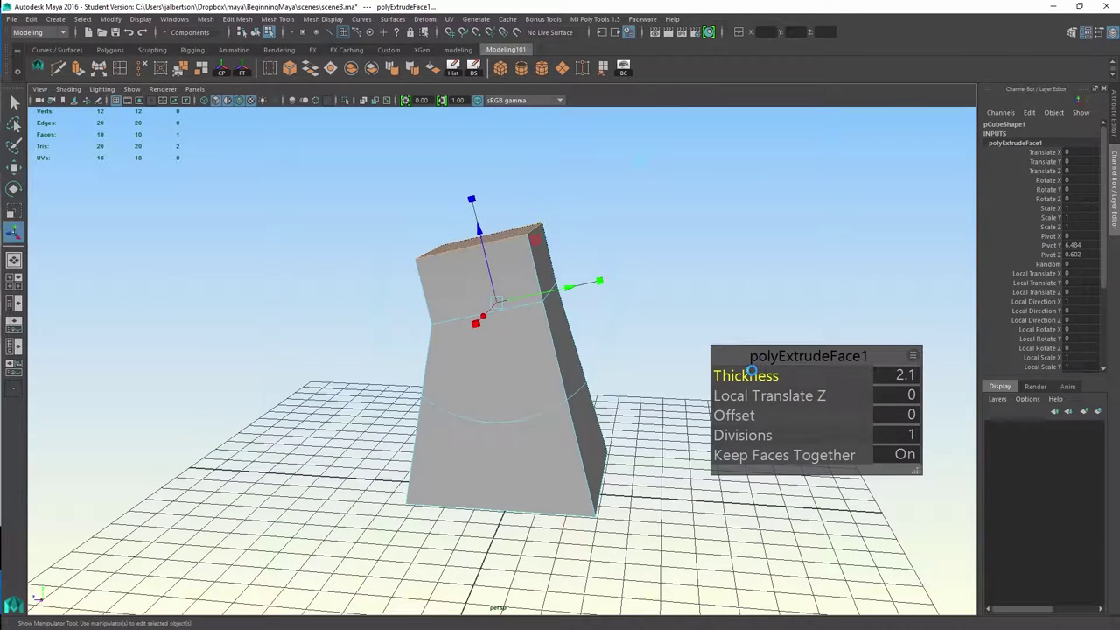
{"action": "left_click_drag", "start_coordinate": [752, 379], "coordinate": [763, 376]}
{"action": "left_click_drag", "start_coordinate": [650, 219], "coordinate": [603, 226], "text": "alt"}
{"action": "left_click_drag", "start_coordinate": [755, 416], "coordinate": [758, 417]}
{"action": "left_click_drag", "start_coordinate": [725, 377], "coordinate": [744, 377]}
{"action": "left_click_drag", "start_coordinate": [665, 167], "coordinate": [646, 147], "text": "alt"}
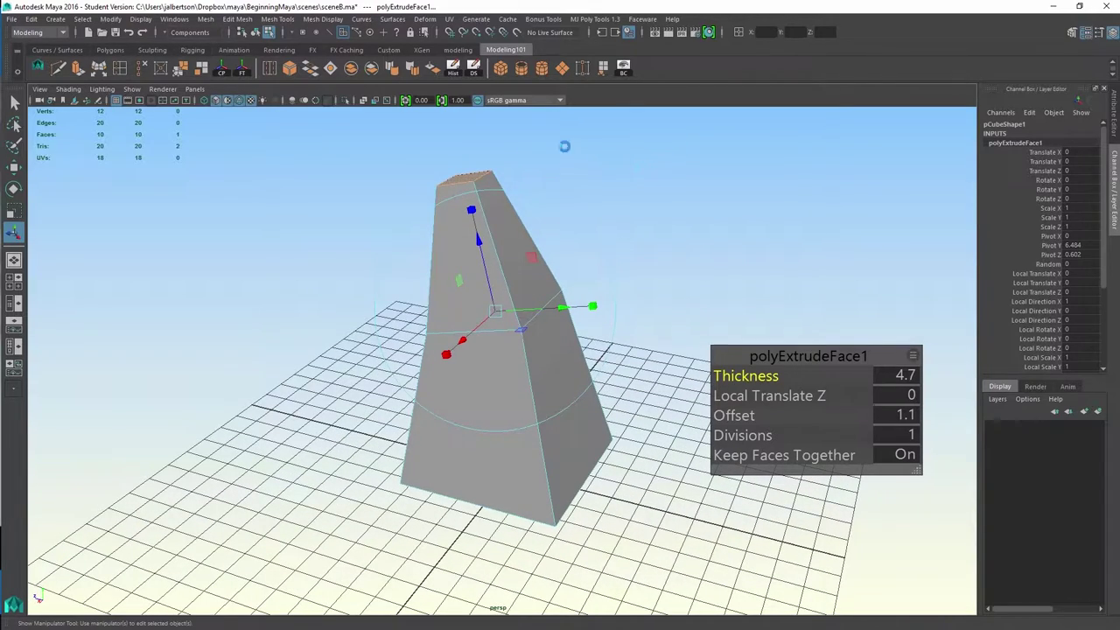
- Extrude the tapered block's top face again with a thickness of 1.4 and narrow the new end using the offset
{"action": "scroll", "coordinate": [577, 258], "scroll_direction": "down", "scroll_amount": 2}
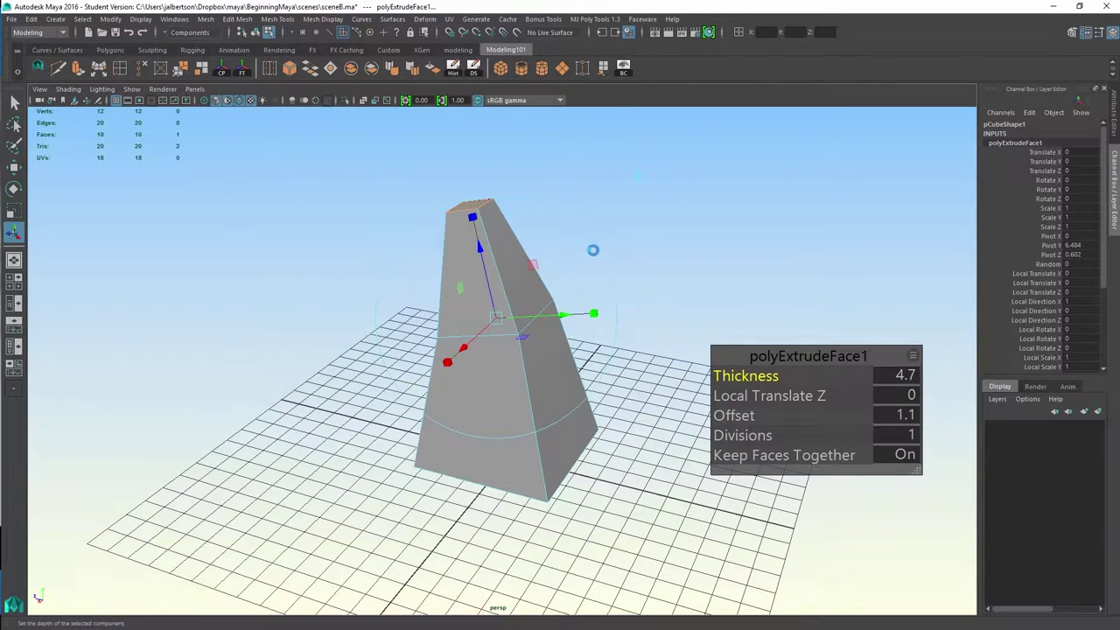
{"action": "left_click_drag", "start_coordinate": [628, 293], "coordinate": [655, 275], "text": "alt"}
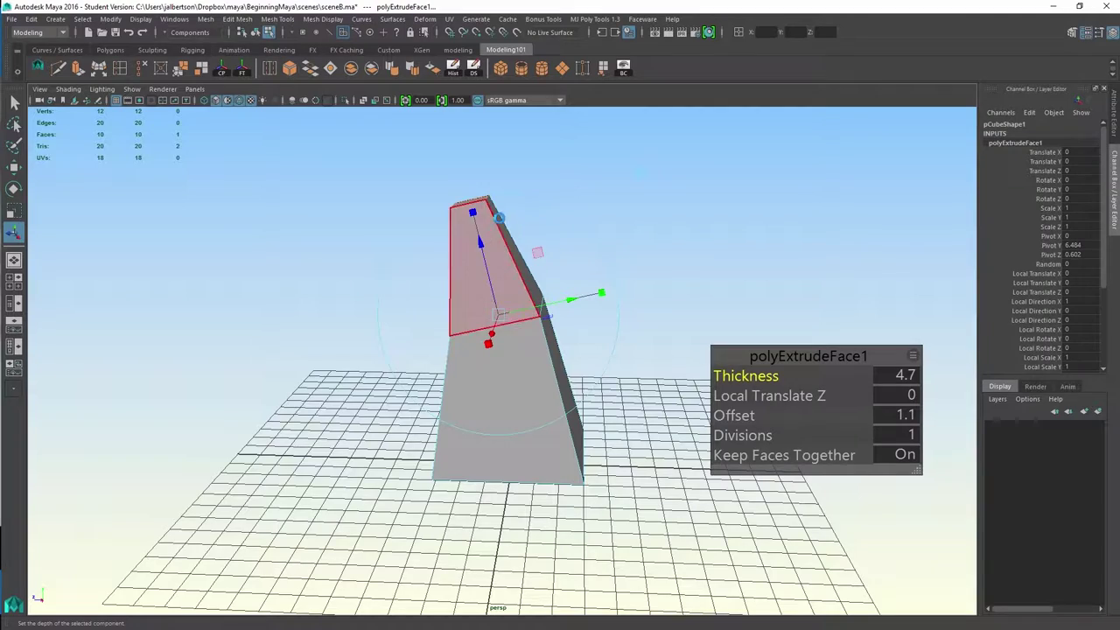
{"action": "left_click_drag", "start_coordinate": [630, 243], "coordinate": [654, 231], "text": "alt"}
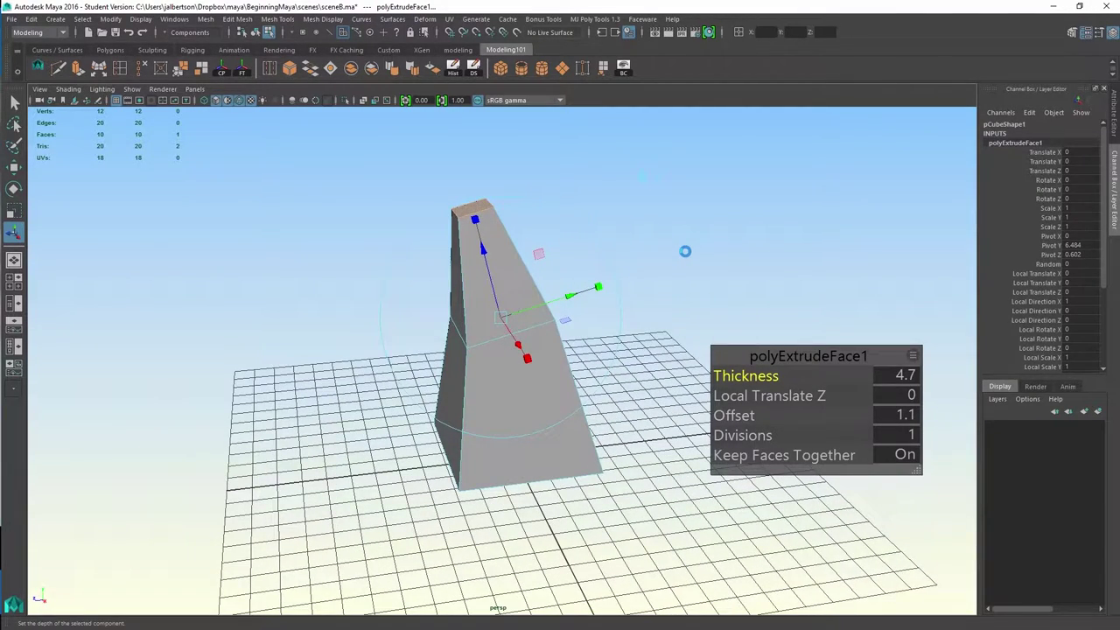
{"action": "key", "text": "ctrl+e"}
{"action": "left_click_drag", "start_coordinate": [725, 269], "coordinate": [690, 264], "text": "alt"}
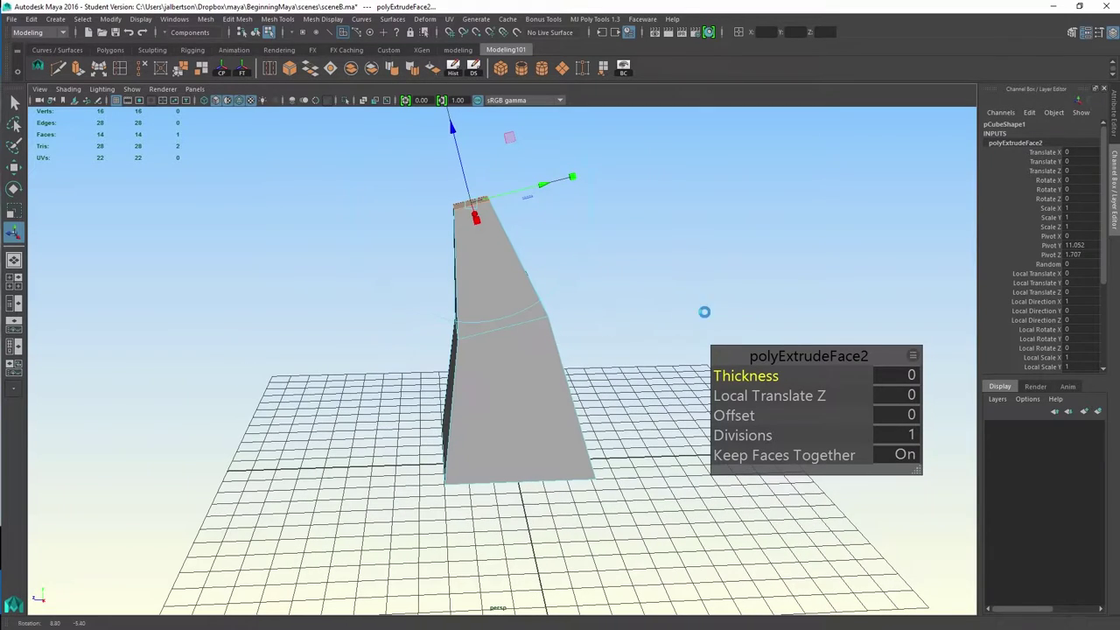
{"action": "left_click_drag", "start_coordinate": [735, 378], "coordinate": [741, 380]}
{"action": "left_click_drag", "start_coordinate": [720, 315], "coordinate": [681, 291], "text": "alt"}
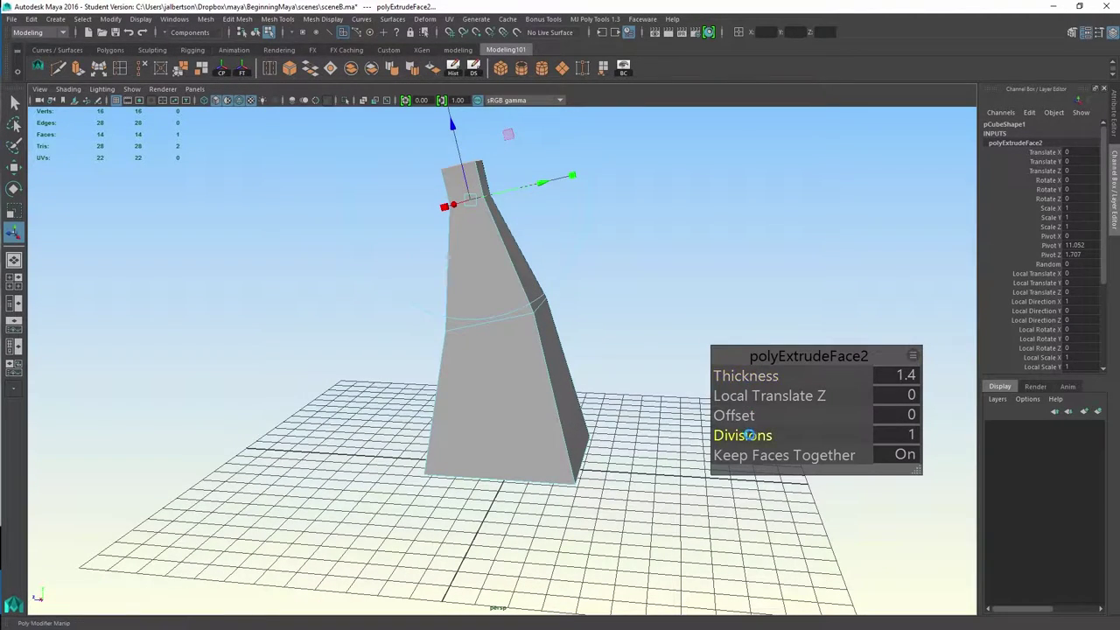
{"action": "left_click_drag", "start_coordinate": [743, 417], "coordinate": [744, 421]}
- Shift the newly extruded top face sideways along Z and rotate it about the X axis to curve the tip
{"action": "left_click_drag", "start_coordinate": [601, 265], "coordinate": [596, 250], "text": "alt"}
{"action": "left_click_drag", "start_coordinate": [697, 292], "coordinate": [341, 169], "text": "alt"}
{"action": "key", "text": "w"}
{"action": "left_click_drag", "start_coordinate": [528, 235], "coordinate": [635, 367], "text": "alt"}
{"action": "key", "text": "e"}
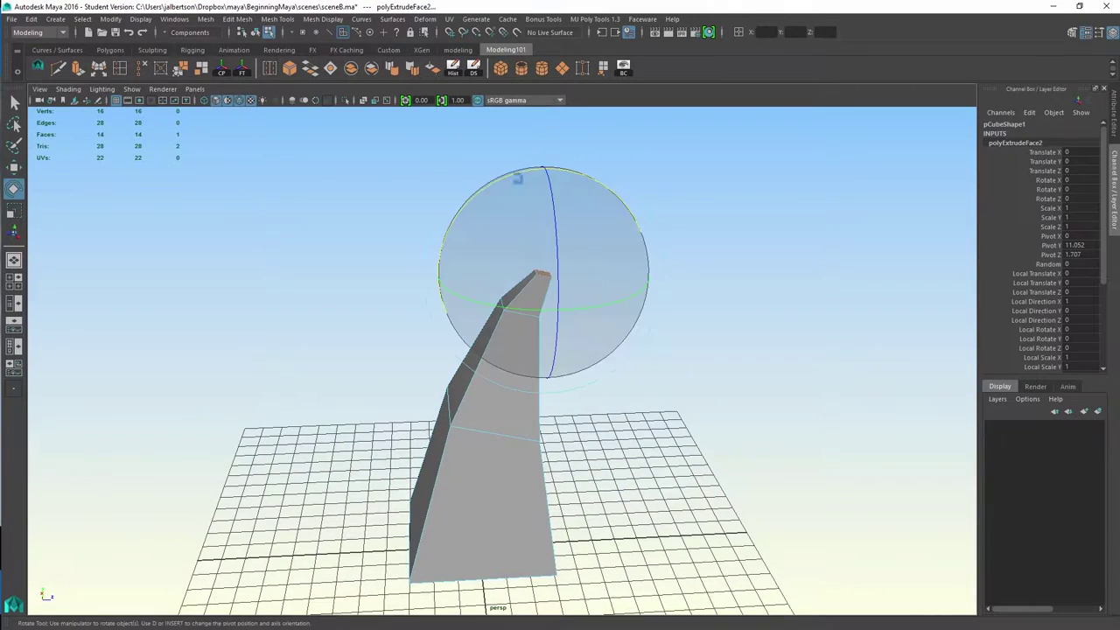
{"action": "left_click_drag", "start_coordinate": [508, 175], "coordinate": [543, 172]}
{"action": "key", "text": "w"}
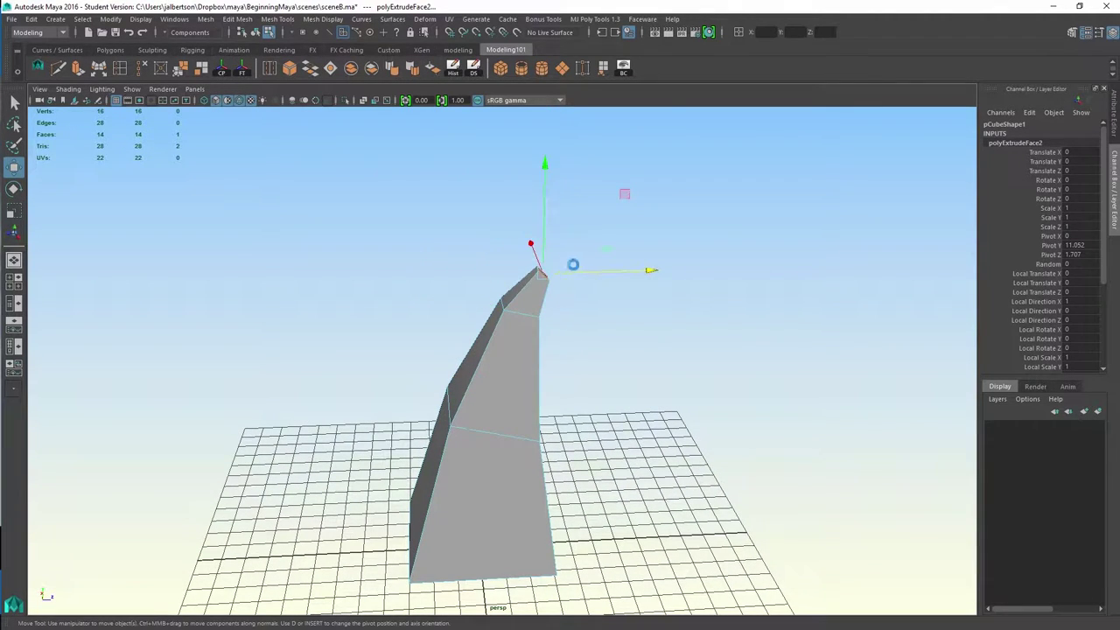
- Return the curved spike to object mode and inspect its shape from several sides
{"action": "left_click_drag", "start_coordinate": [645, 338], "coordinate": [306, 324], "text": "alt"}
{"action": "left_click_drag", "start_coordinate": [482, 368], "coordinate": [434, 385], "text": "alt"}
{"action": "right_click_drag", "start_coordinate": [555, 282], "coordinate": [604, 266]}
{"action": "left_click_drag", "start_coordinate": [613, 280], "coordinate": [611, 320], "text": "alt"}
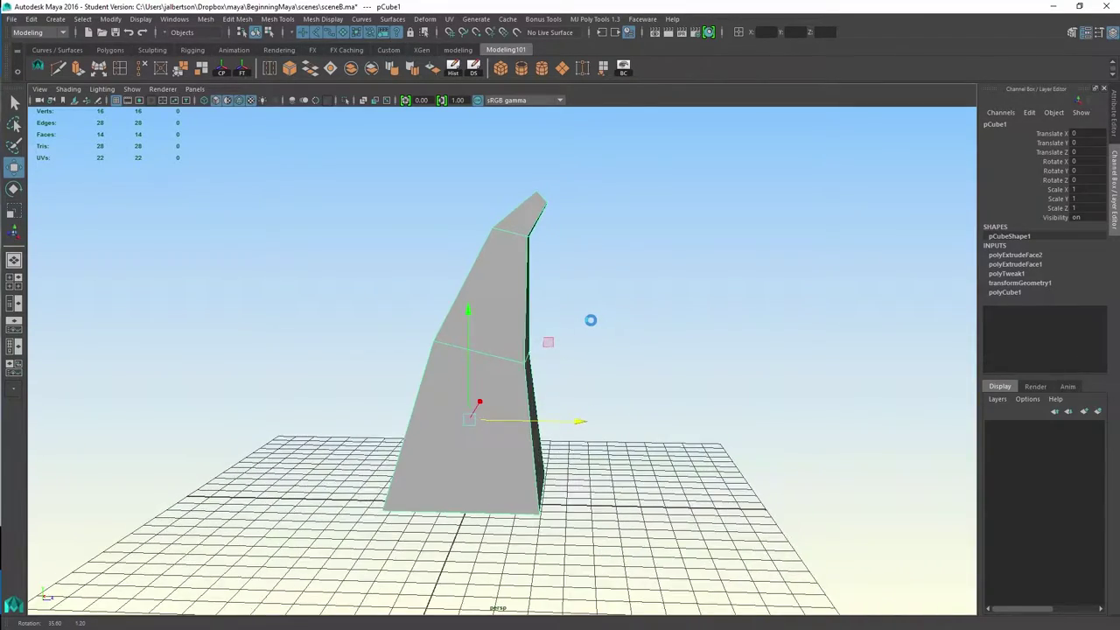
{"action": "left_click_drag", "start_coordinate": [558, 306], "coordinate": [638, 321], "text": "alt"}
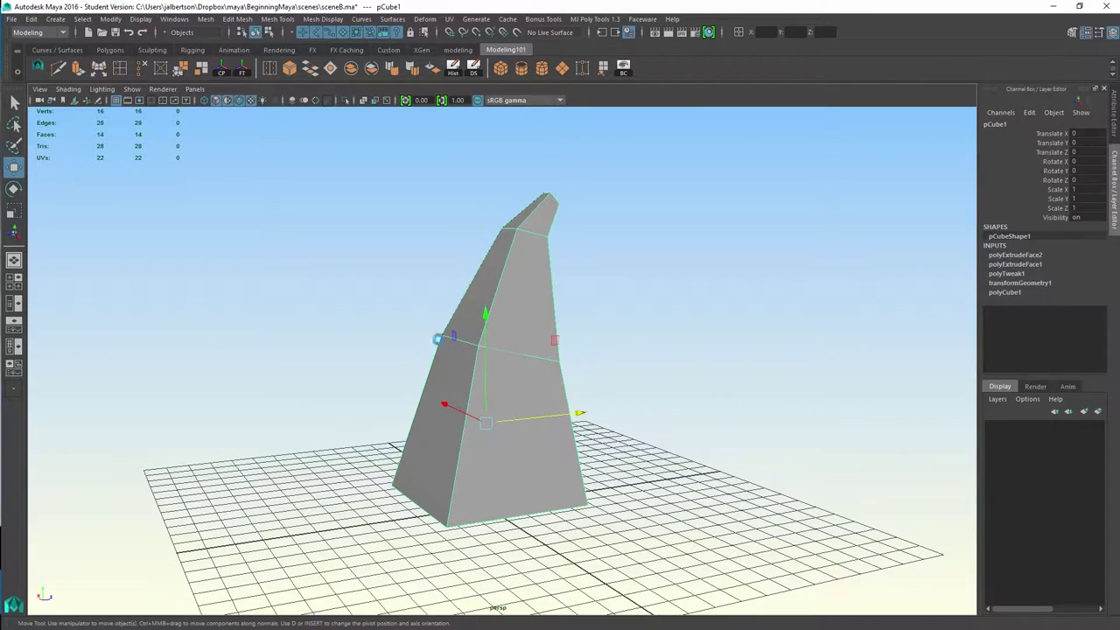
{"action": "left_click_drag", "start_coordinate": [614, 355], "coordinate": [595, 377], "text": "alt"}
- Examine the component selection modes offered for the spike, including vertex, vertex face, edge and face
{"action": "right_click", "coordinate": [499, 282]}
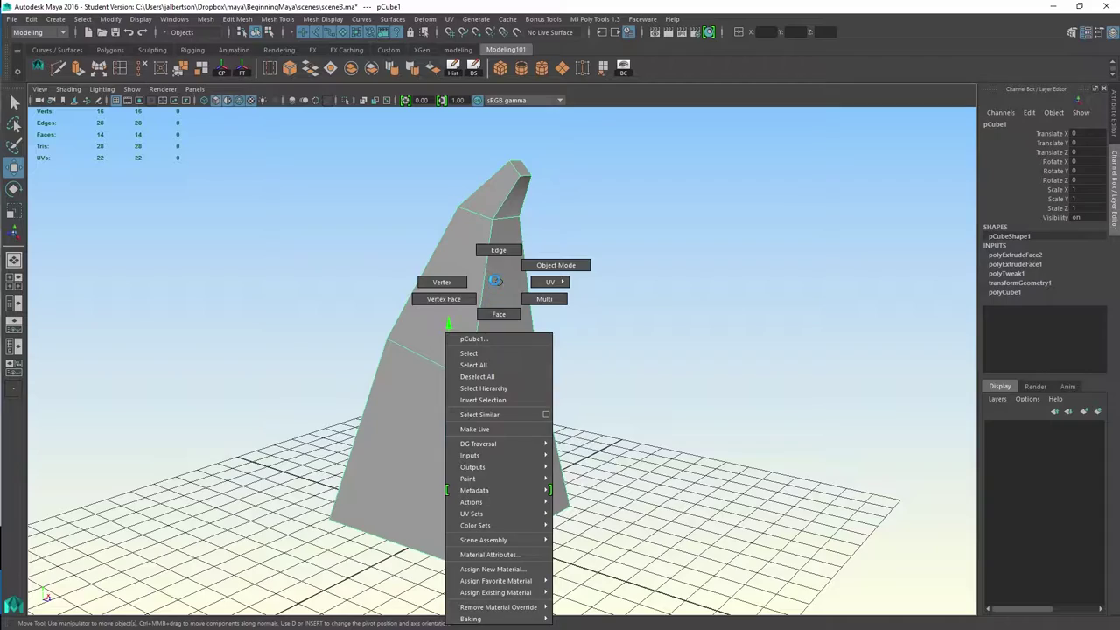
{"action": "left_click_drag", "start_coordinate": [496, 280], "coordinate": [522, 244], "text": "alt"}
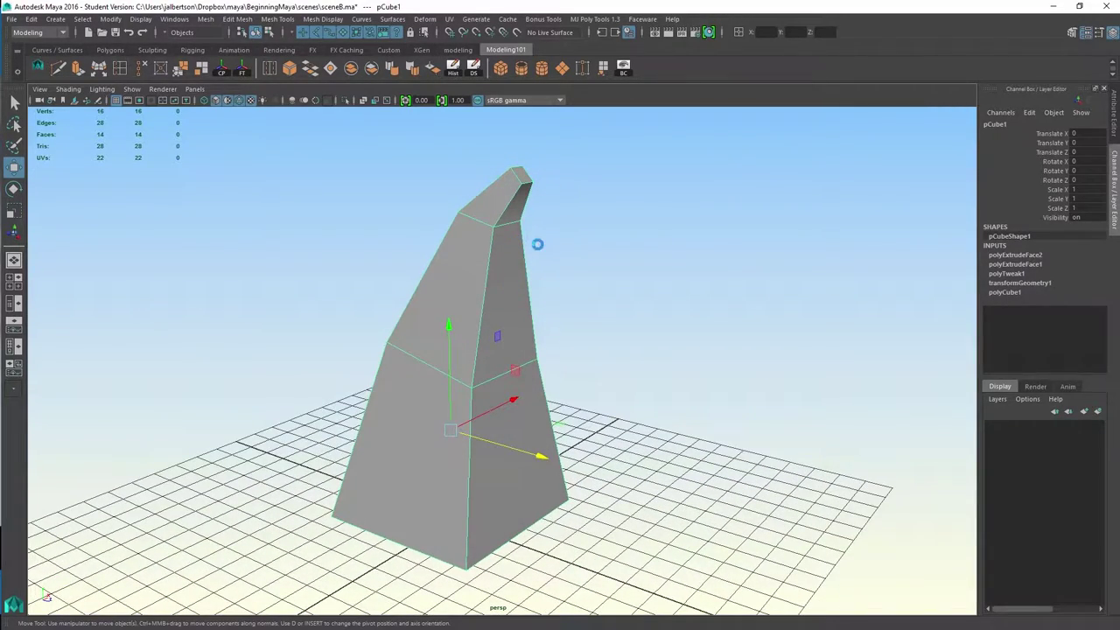
{"action": "right_click", "coordinate": [480, 238]}
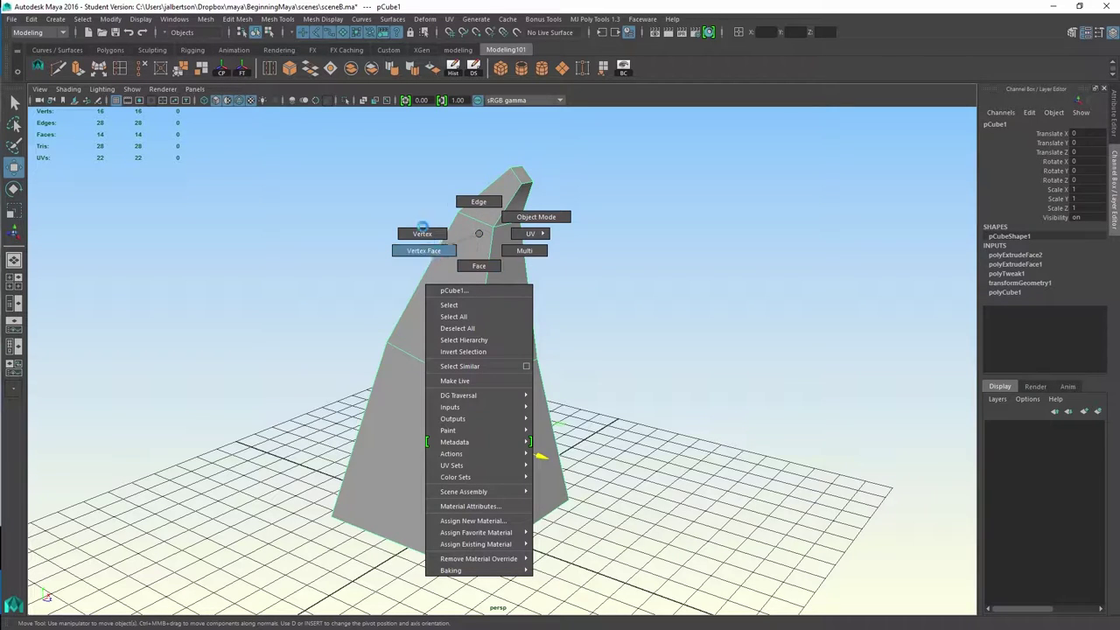
{"action": "right_click_drag", "start_coordinate": [430, 229], "coordinate": [478, 236]}
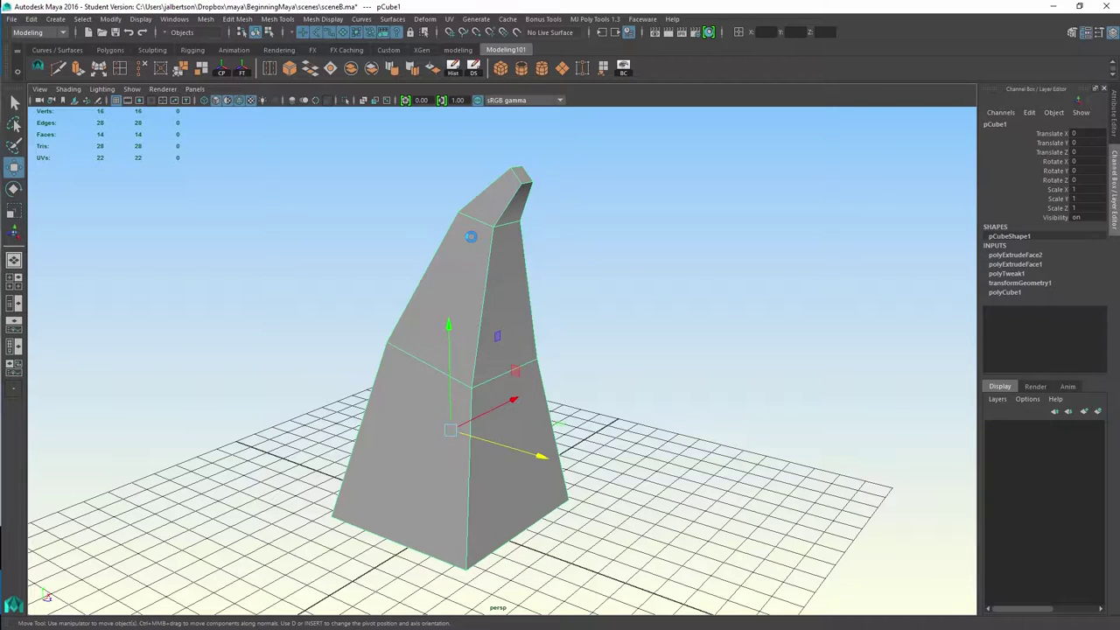
{"action": "scroll", "coordinate": [494, 234], "scroll_direction": "up", "scroll_amount": 4}
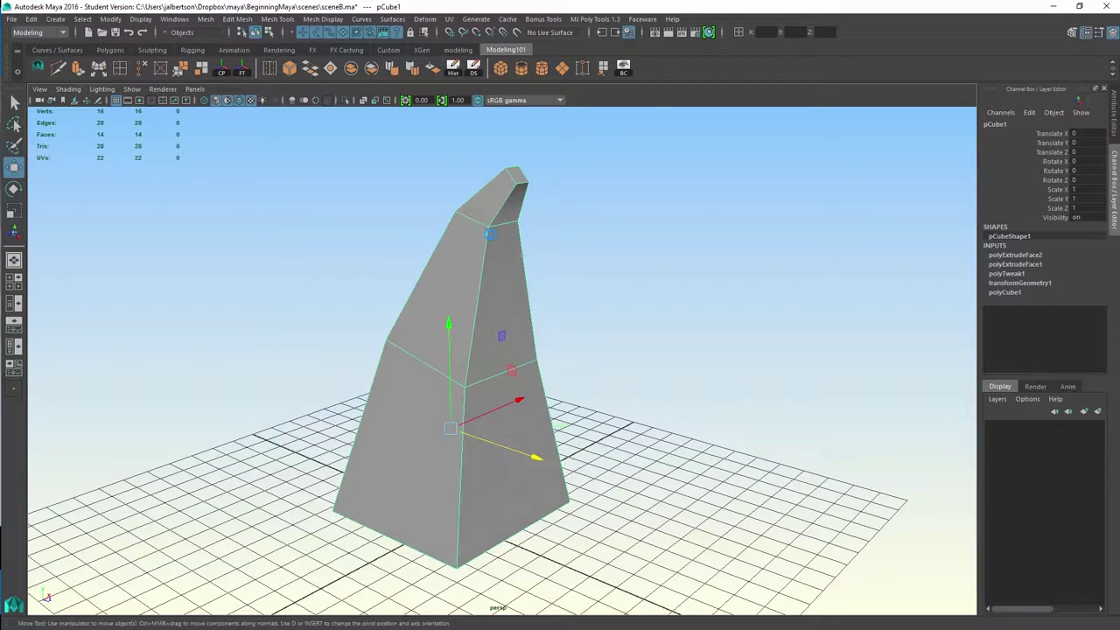
{"action": "middle_click_drag", "start_coordinate": [510, 258], "coordinate": [507, 275], "text": "alt"}
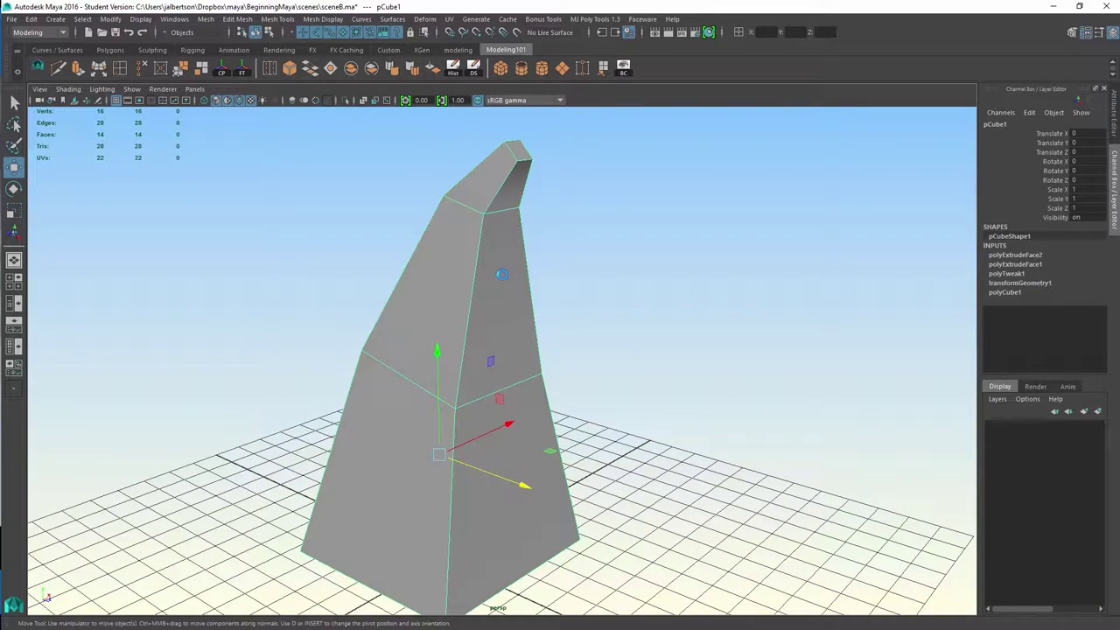
{"action": "right_click", "coordinate": [476, 268]}
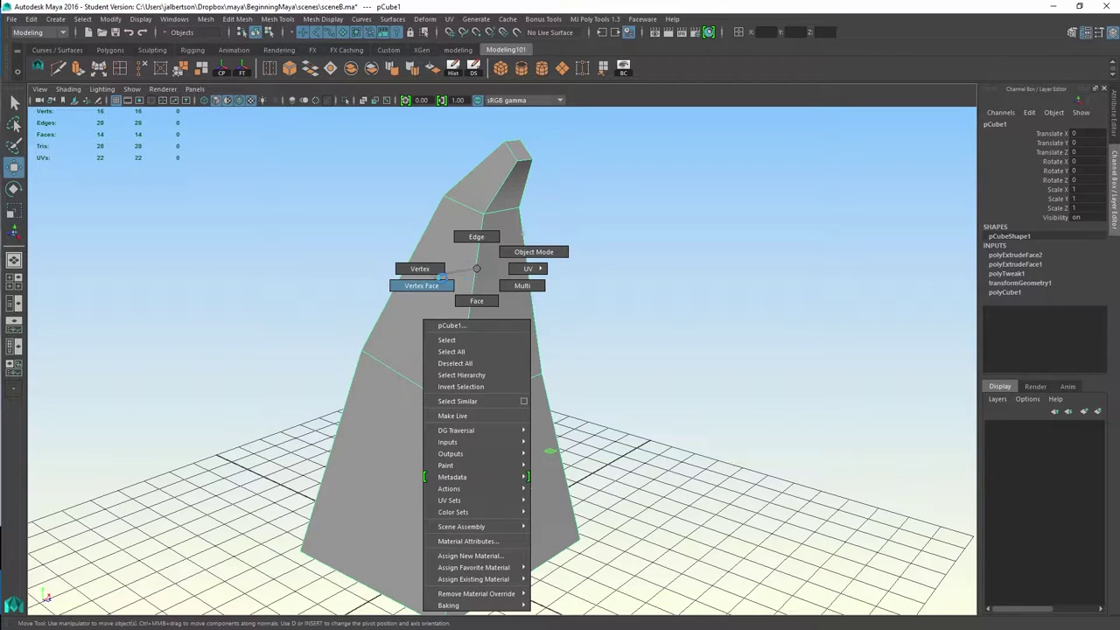
{"action": "mouse_move", "coordinate": [470, 282]}
{"action": "right_mouse_down"}
{"action": "mouse_move", "coordinate": [445, 258]}
{"action": "mouse_move", "coordinate": [475, 264]}
{"action": "right_mouse_up"}
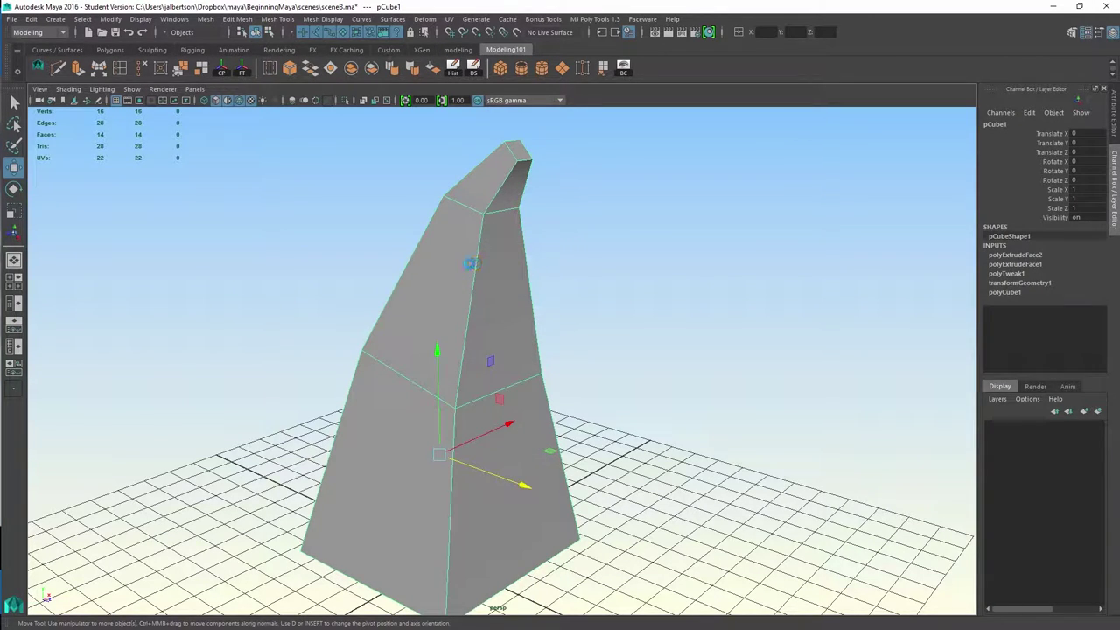
- Switch the spike through vertex, edge, face and multi-component selection modes
{"action": "key", "text": "F9"}
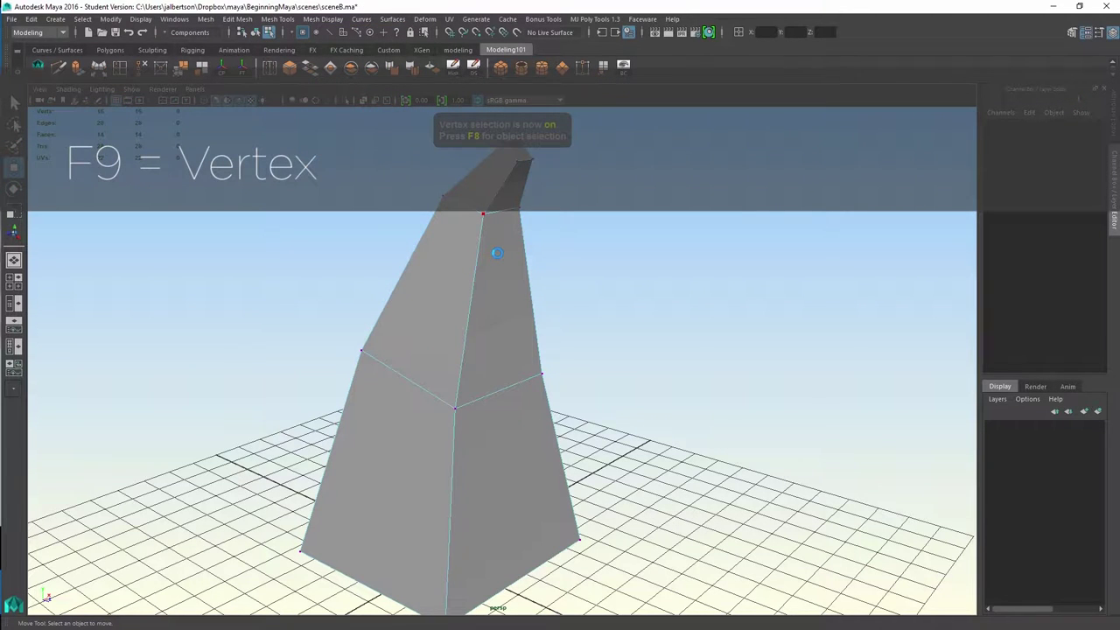
{"action": "key", "text": "F10"}
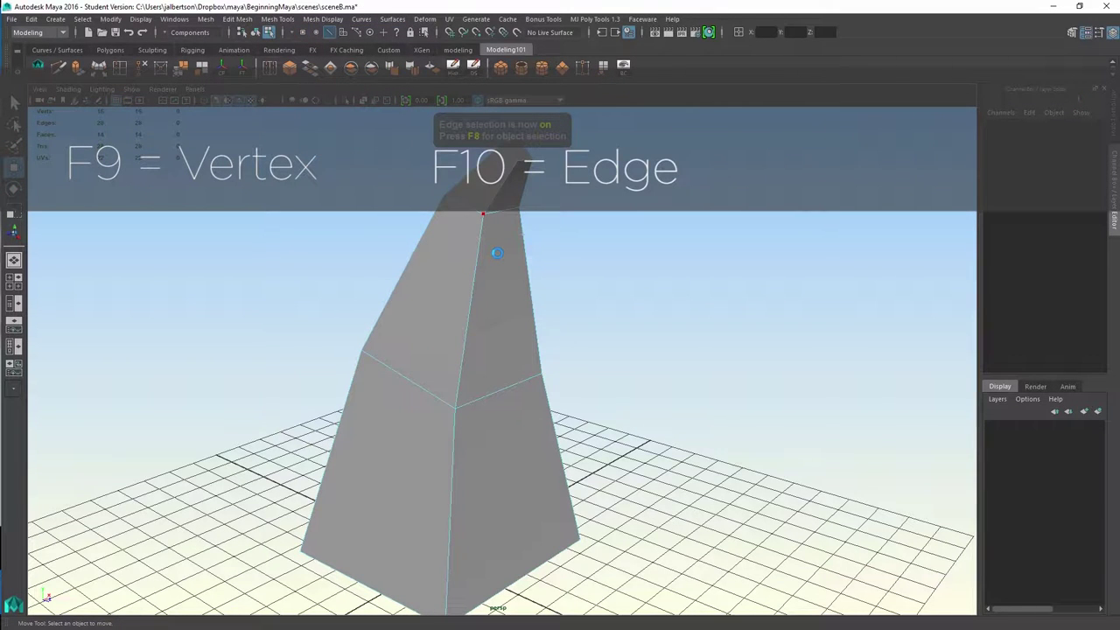
{"action": "key", "text": "F11"}
{"action": "right_click_drag", "start_coordinate": [417, 282], "coordinate": [464, 300]}
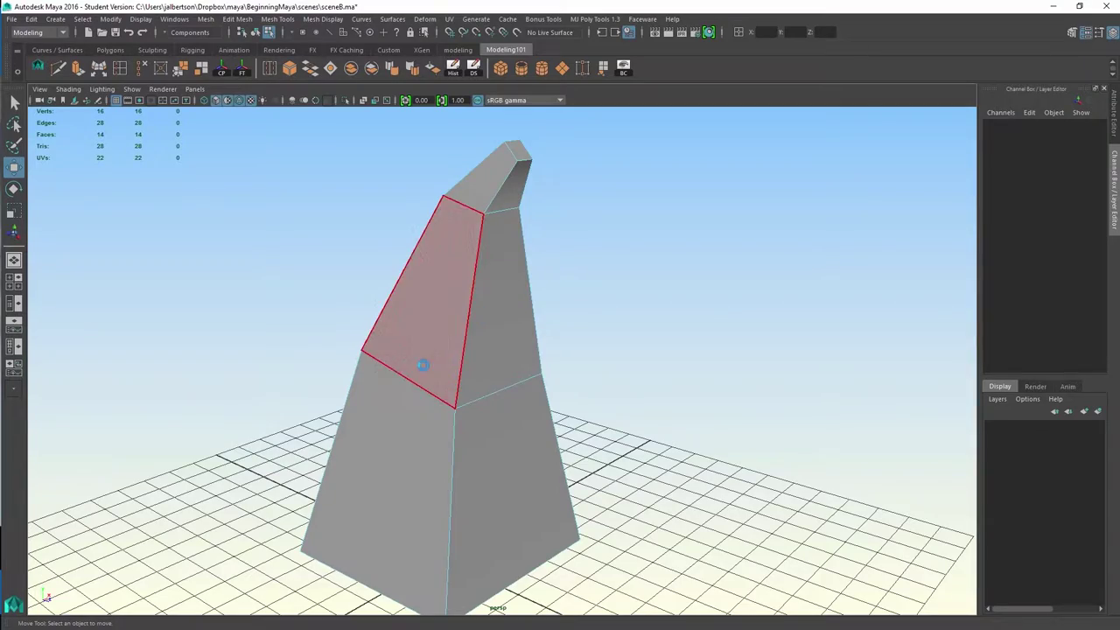
- Switch the spike to vertex face selection and inspect the separated faces from different angles
{"action": "right_click_drag", "start_coordinate": [437, 283], "coordinate": [384, 300]}
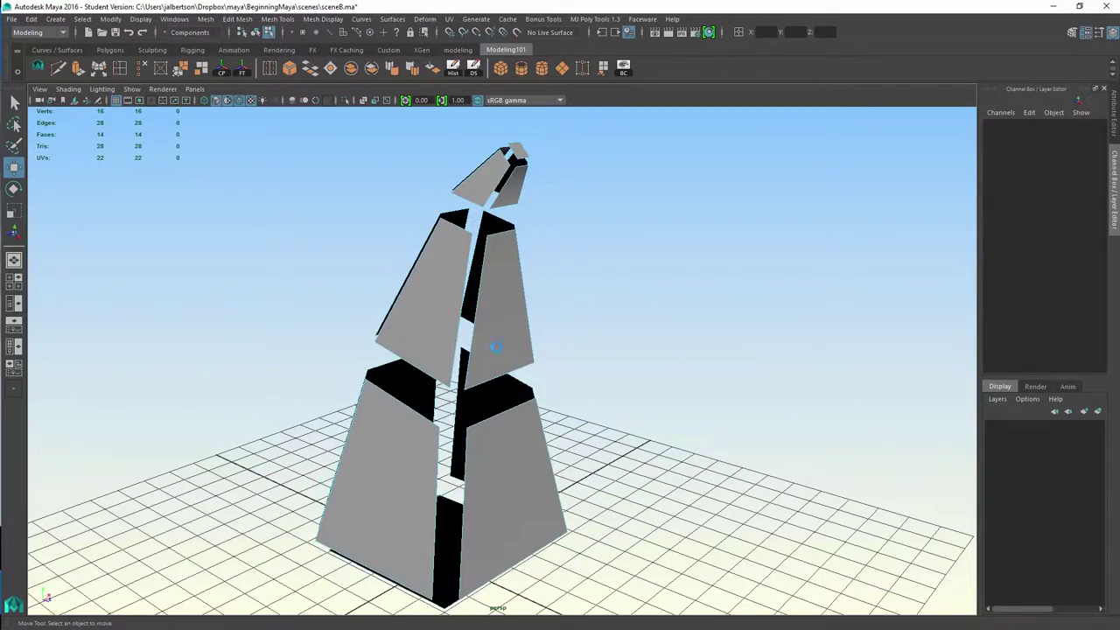
{"action": "right_click_drag", "start_coordinate": [467, 330], "coordinate": [557, 387], "text": "alt"}
{"action": "left_click_drag", "start_coordinate": [558, 388], "coordinate": [460, 300], "text": "alt"}
- Look at the UV selection options, return to object mode and select the whole spike
{"action": "right_click_drag", "start_coordinate": [463, 282], "coordinate": [501, 280]}
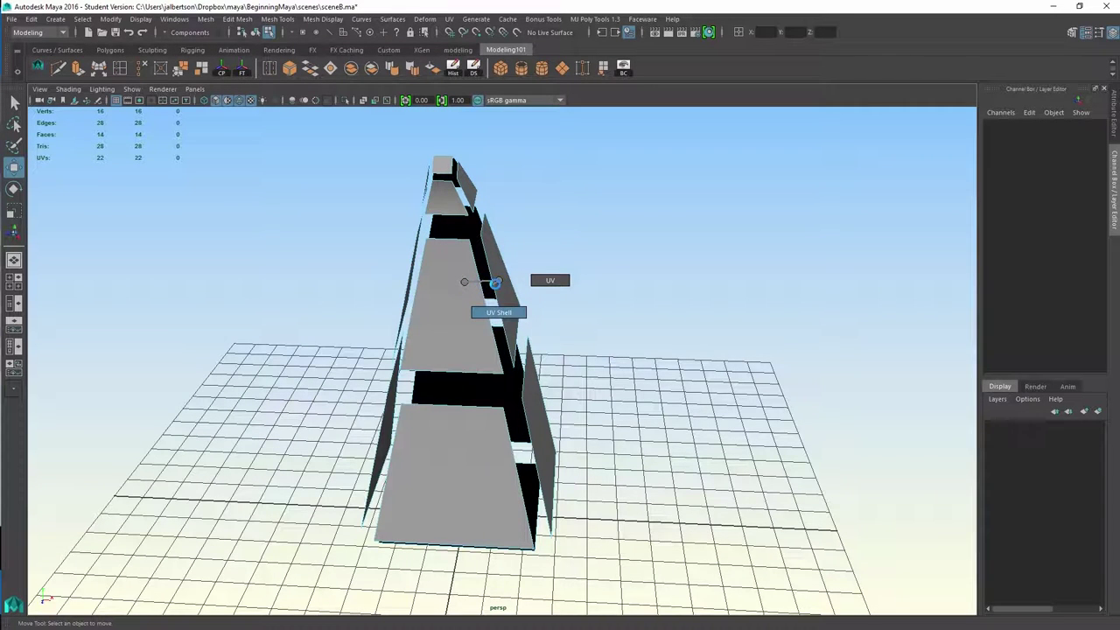
{"action": "right_click_drag", "start_coordinate": [497, 280], "coordinate": [558, 252]}
{"action": "left_click", "coordinate": [459, 279]}
- Turn on the smooth mesh preview for the selected spike
{"action": "left_click_drag", "start_coordinate": [438, 283], "coordinate": [565, 275], "text": "alt"}
{"action": "left_click_drag", "start_coordinate": [630, 294], "coordinate": [613, 292], "text": "alt"}
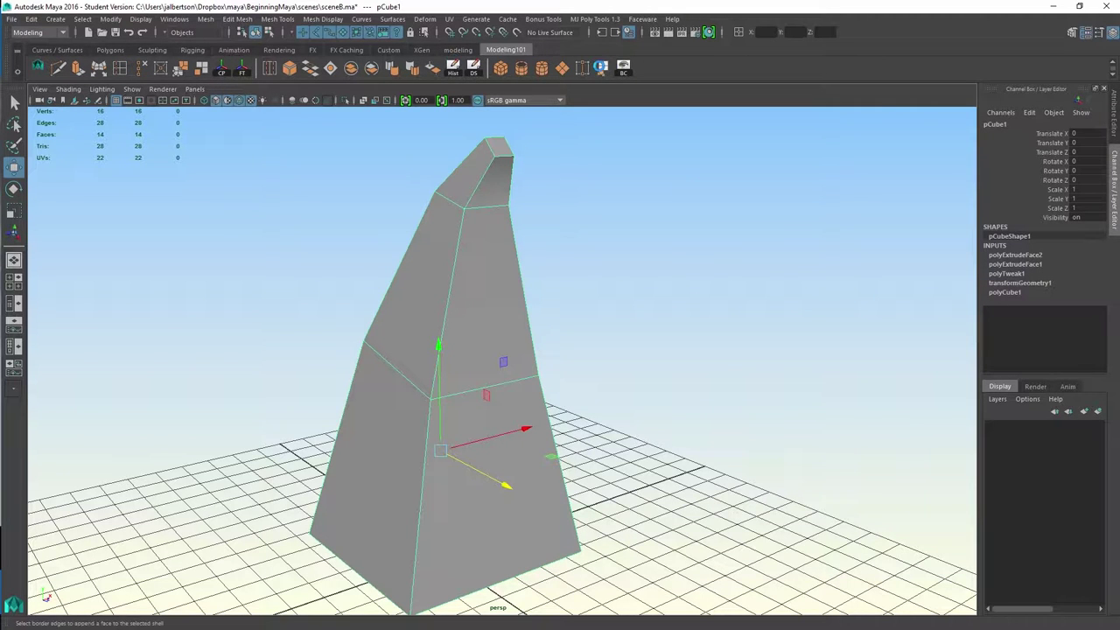
{"action": "left_click_drag", "start_coordinate": [548, 359], "coordinate": [549, 333], "text": "alt"}
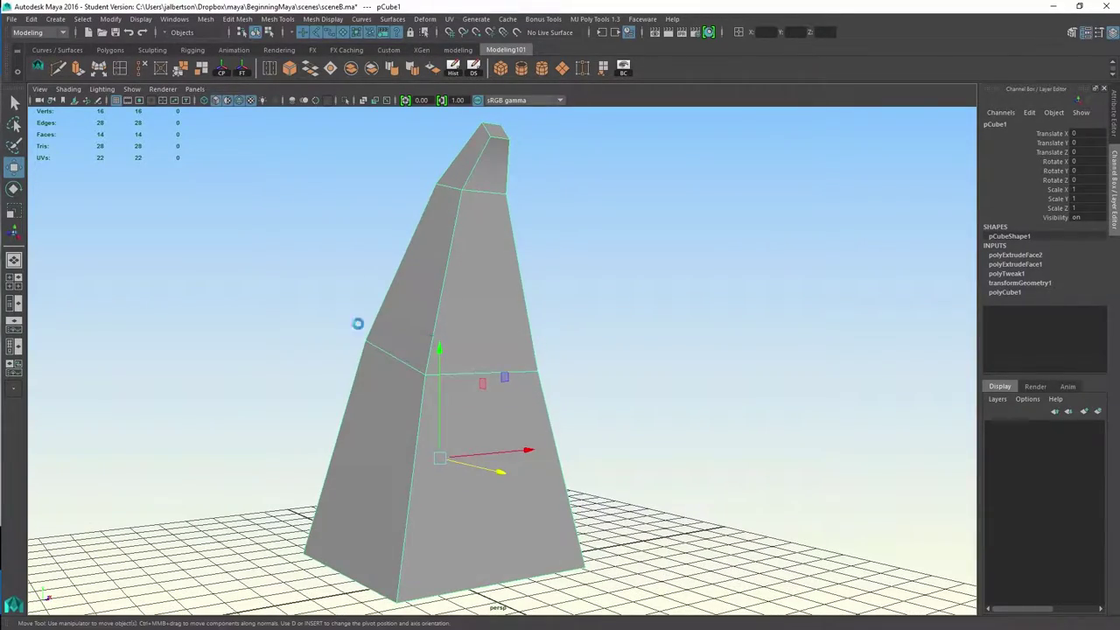
{"action": "key", "text": "3"}
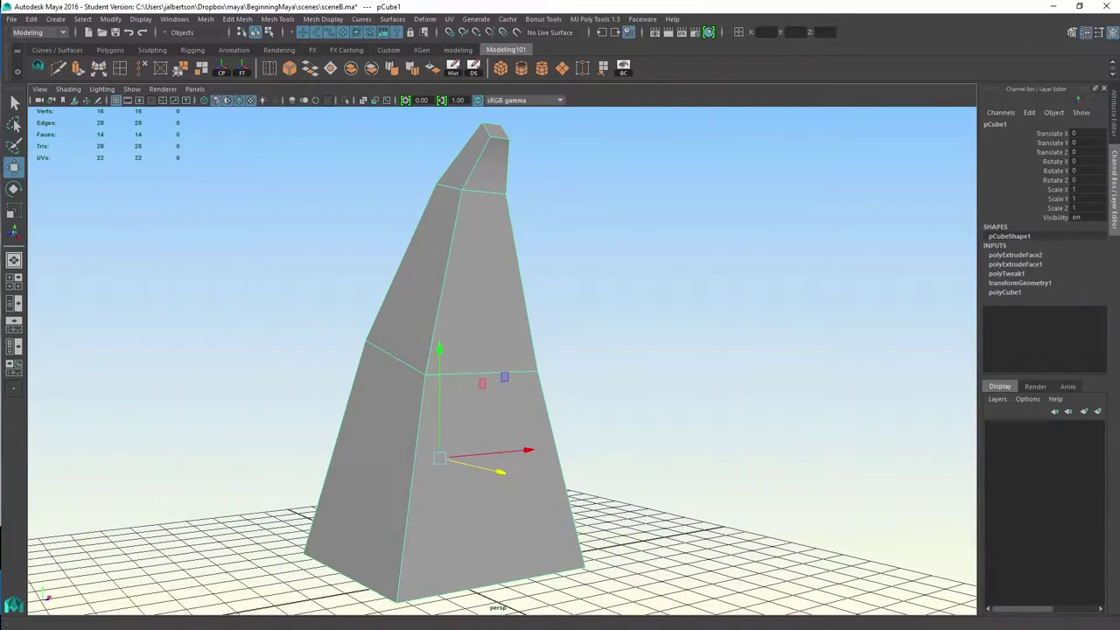